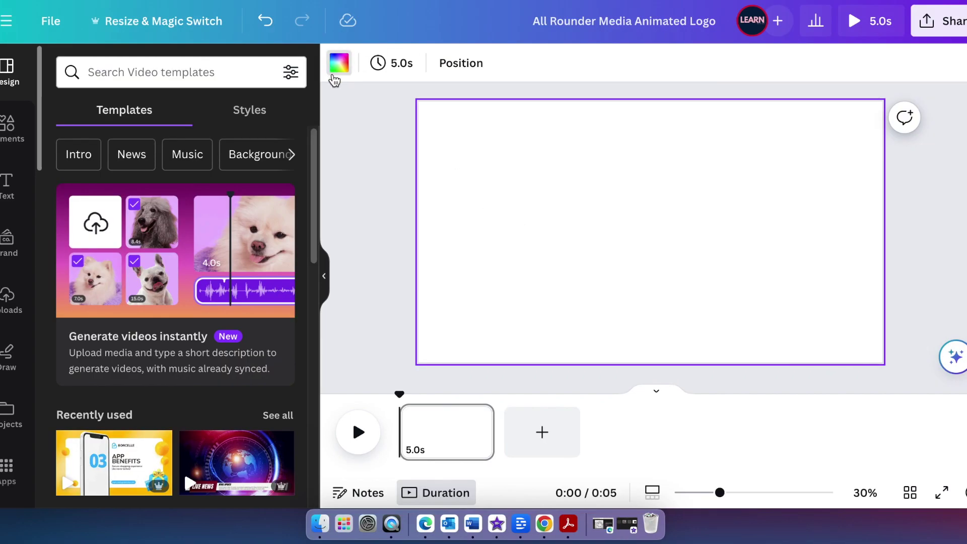
# Give the page the dark navy-to-blue gradient background
pyautogui.click(333, 70)
pyautogui.scroll(-2, 253, 317)
pyautogui.scroll(-10, 248, 325)
pyautogui.click(146, 340)
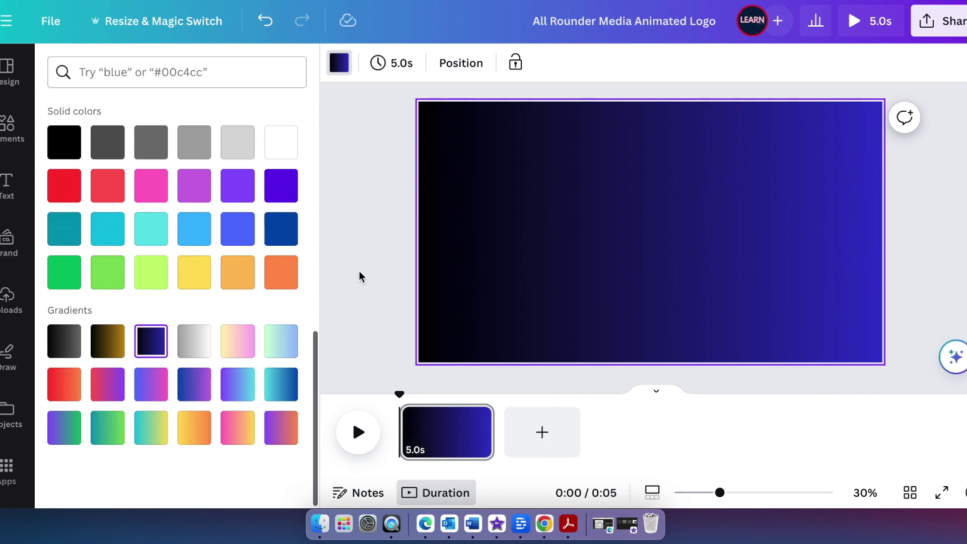
pyautogui.click(367, 256)
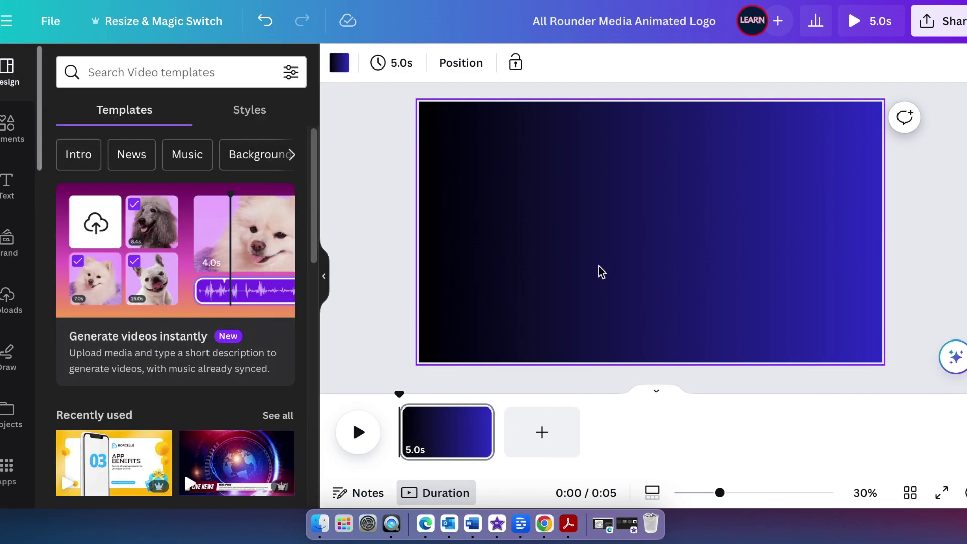
# Add a wide rectangle left of centre and fill it with the silver gradient
pyautogui.press('r')
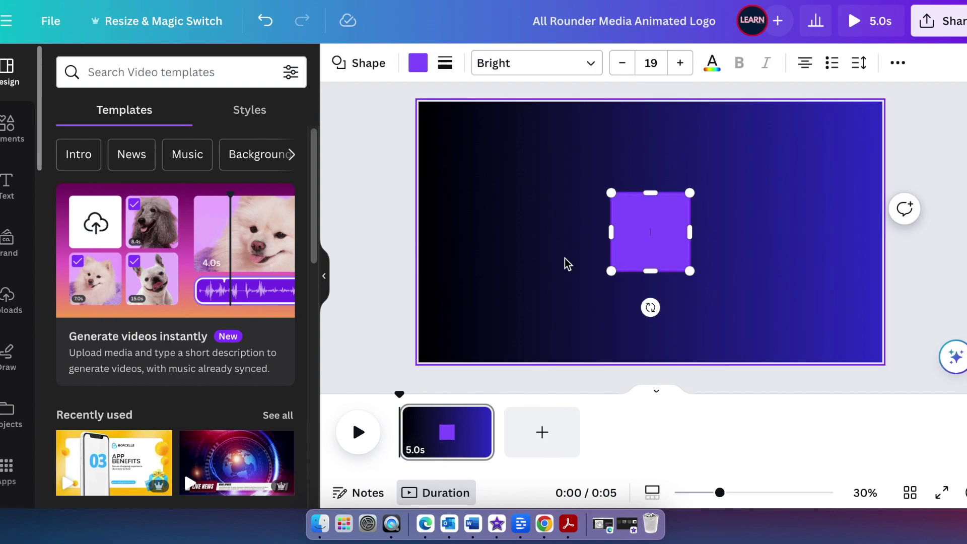
pyautogui.moveTo(488, 227); pyautogui.dragTo(593, 275)
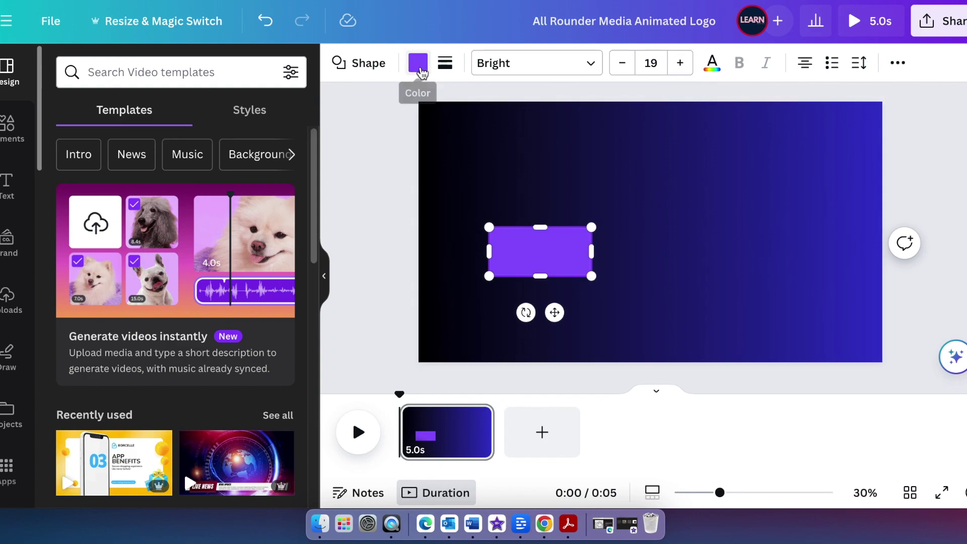
pyautogui.click(421, 71)
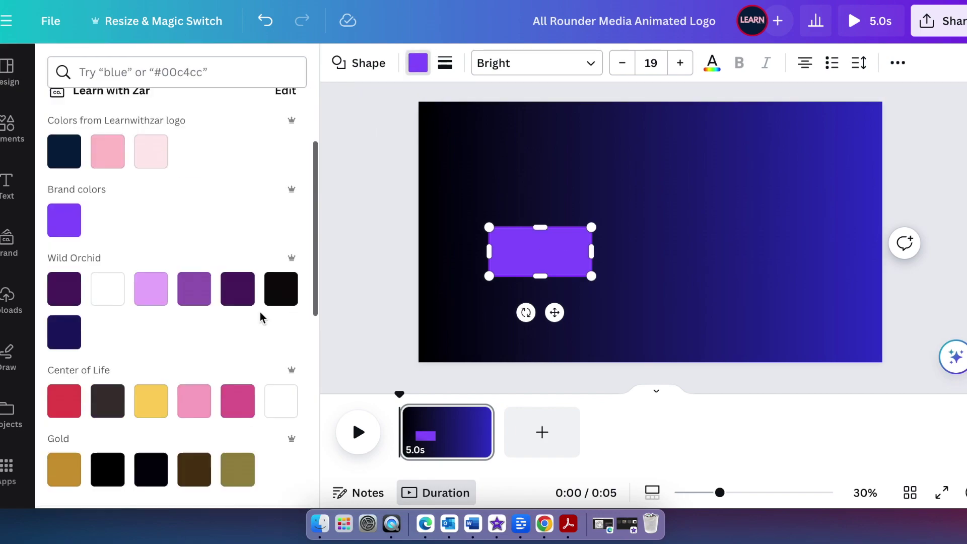
pyautogui.scroll(-10, 261, 317)
pyautogui.click(199, 343)
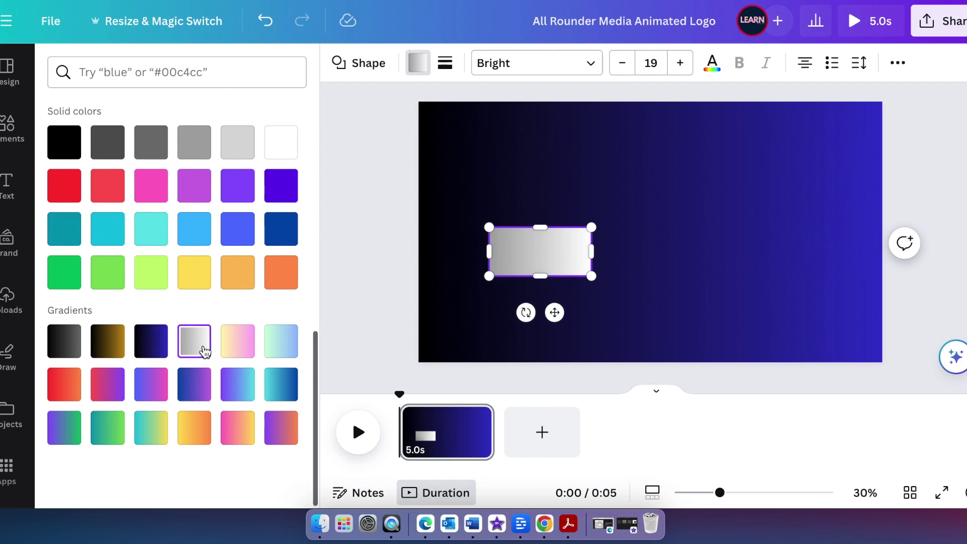
pyautogui.click(449, 259)
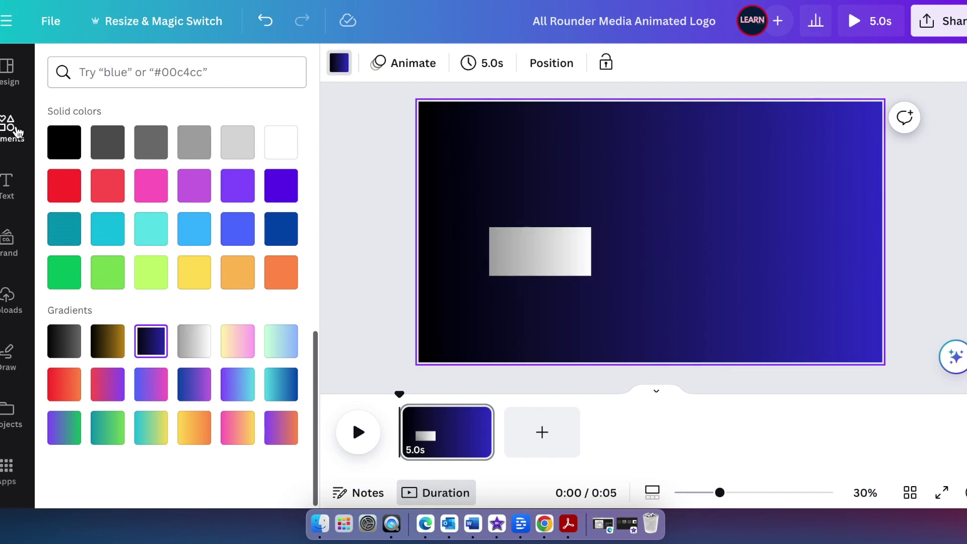
pyautogui.click(11, 126)
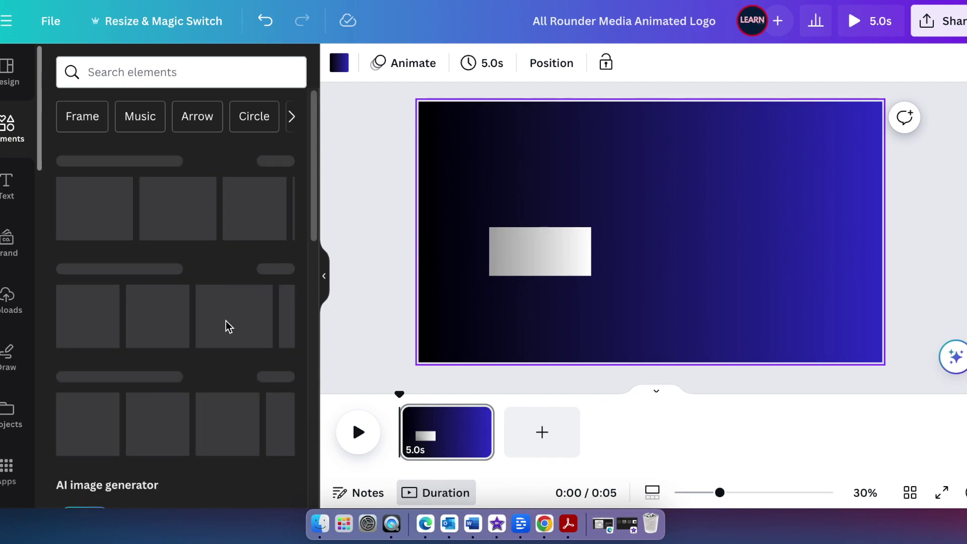
# Add a triangle, rotate it to point left, and butt it against the rectangle's right end
pyautogui.click(280, 271)
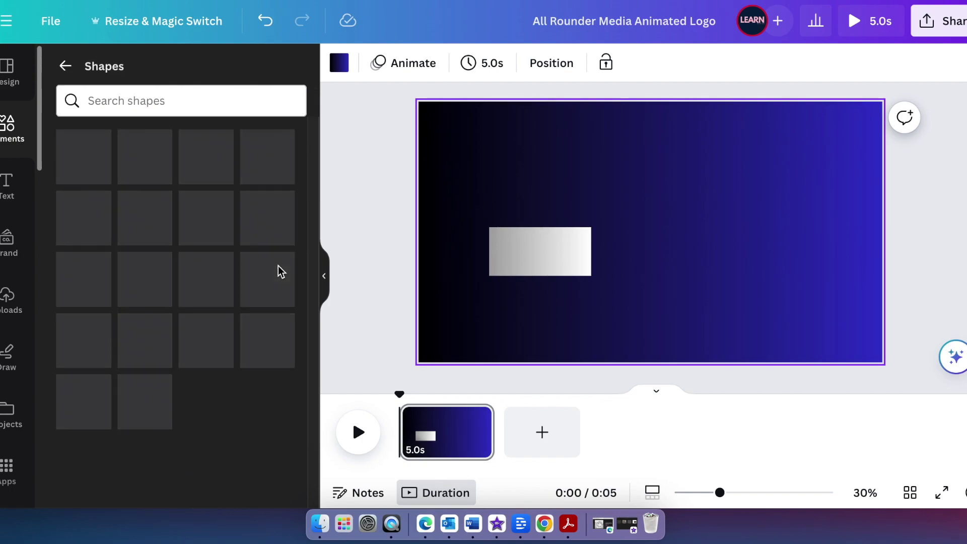
pyautogui.scroll(-2, 281, 274)
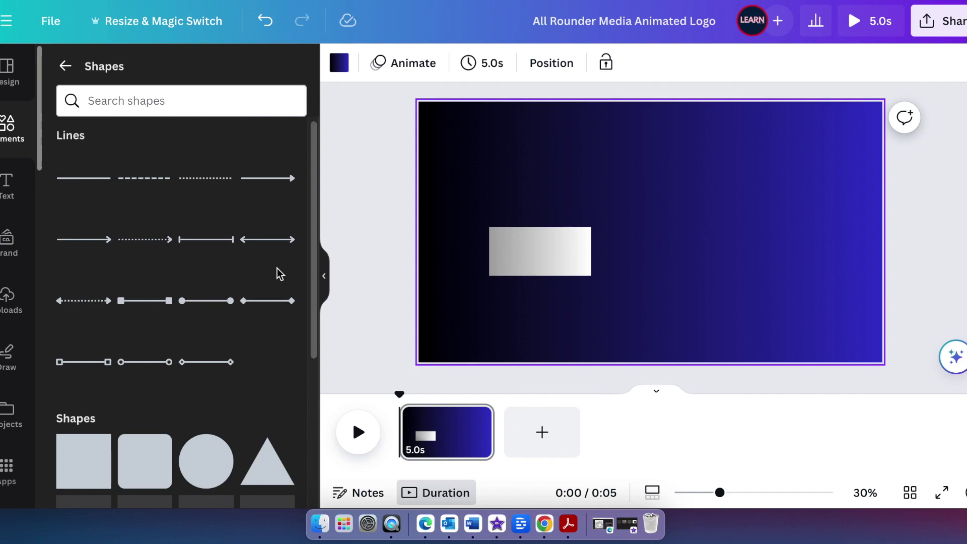
pyautogui.scroll(-1, 279, 273)
pyautogui.scroll(-3, 280, 274)
pyautogui.scroll(-2, 279, 274)
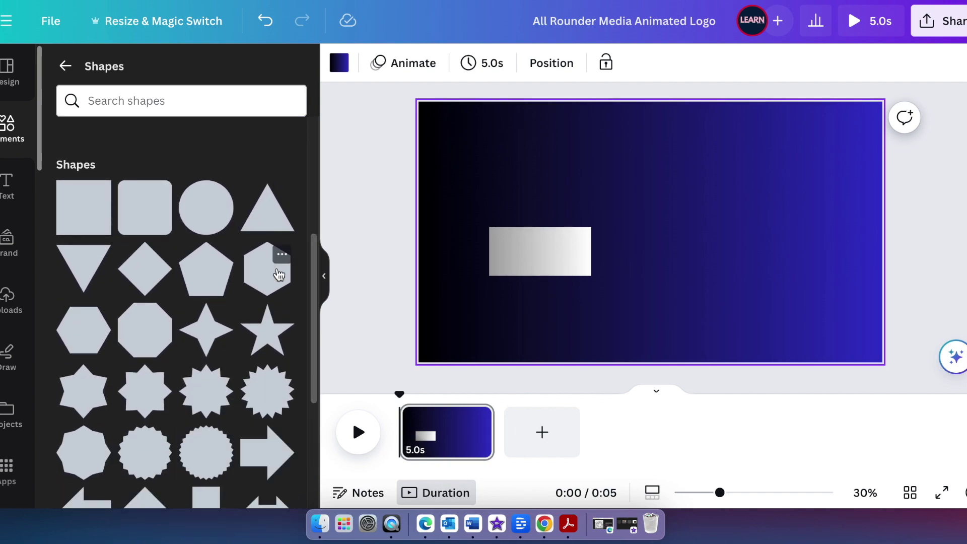
pyautogui.click(267, 209)
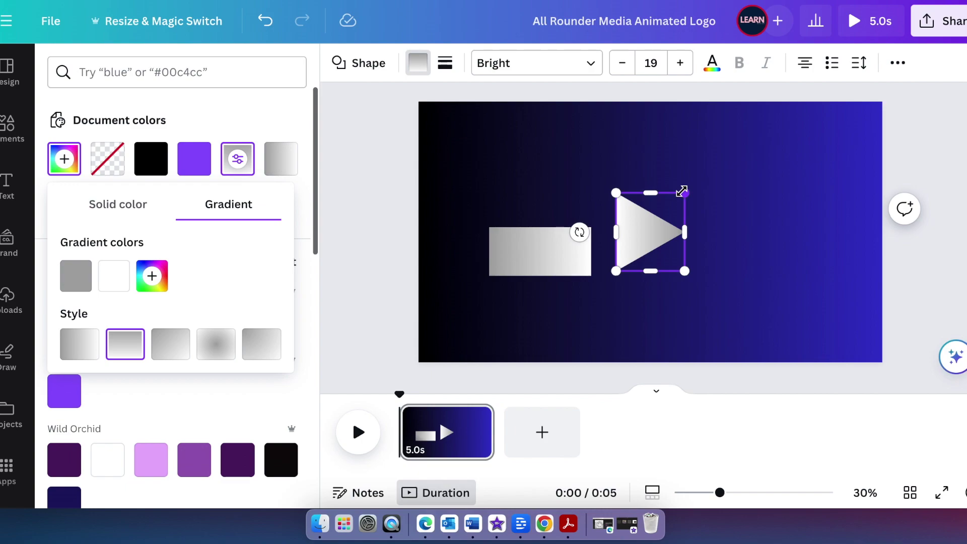
pyautogui.moveTo(579, 232)
pyautogui.mouseDown()
pyautogui.moveTo(688, 261)
pyautogui.moveTo(687, 230)
pyautogui.moveTo(584, 239)
pyautogui.mouseUp()
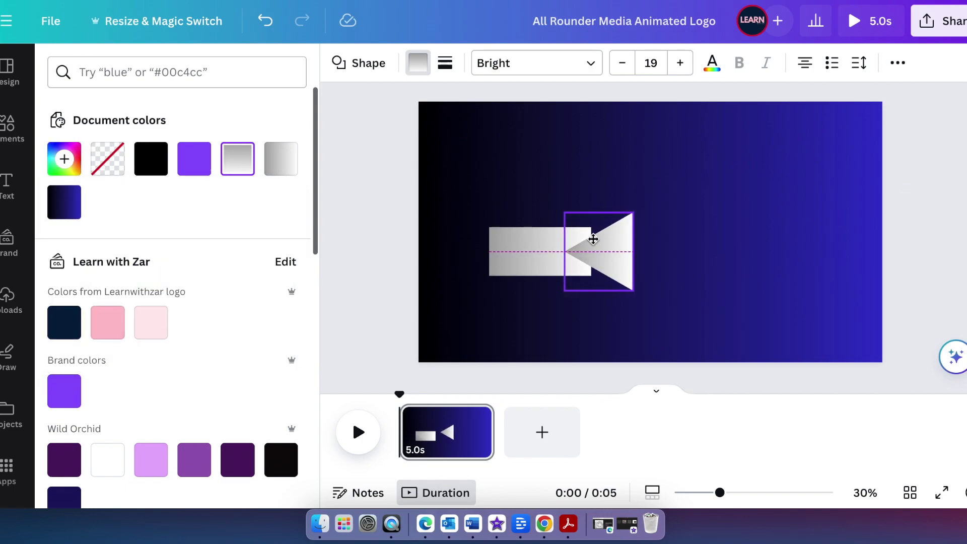
pyautogui.moveTo(584, 239); pyautogui.dragTo(592, 241)
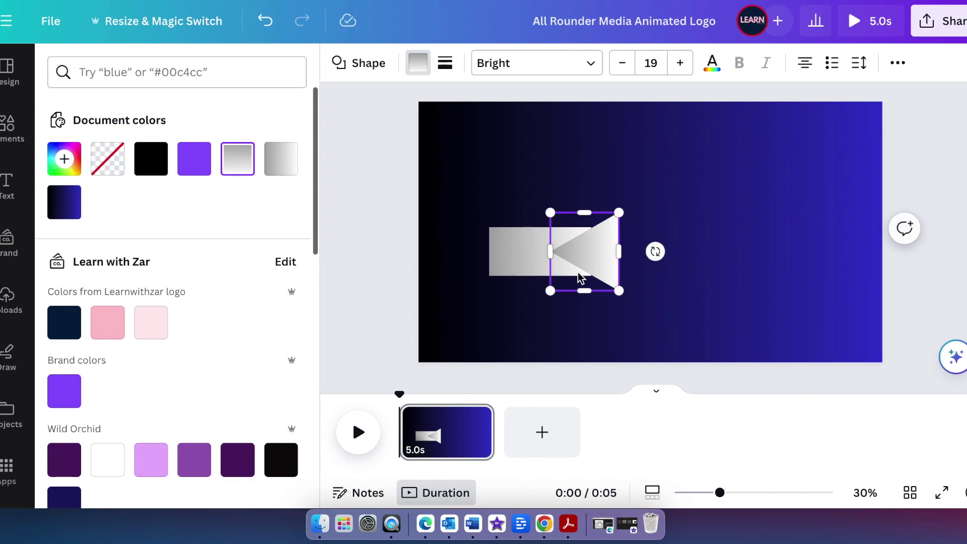
# Send the triangle behind the rectangle
pyautogui.click(696, 306)
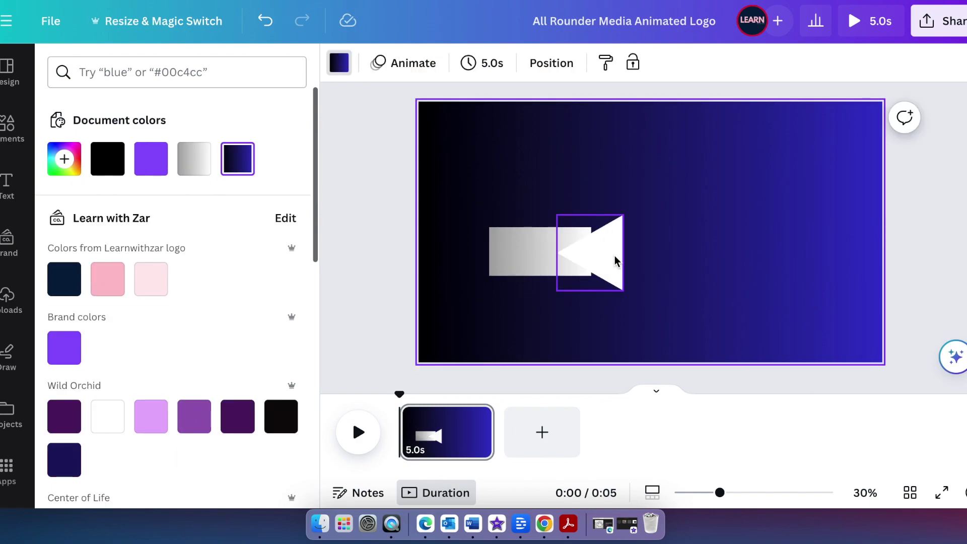
pyautogui.rightClick(615, 265)
pyautogui.click(616, 180)
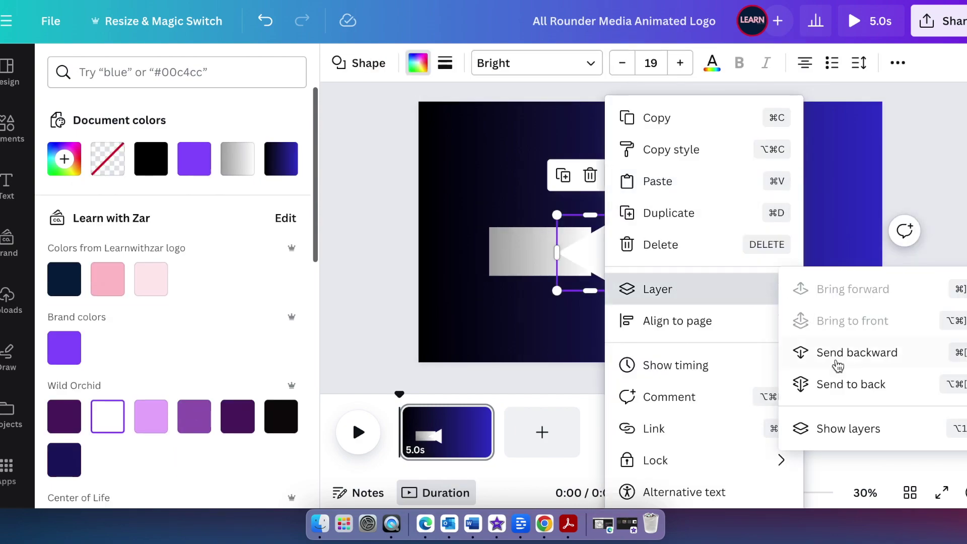
pyautogui.click(837, 361)
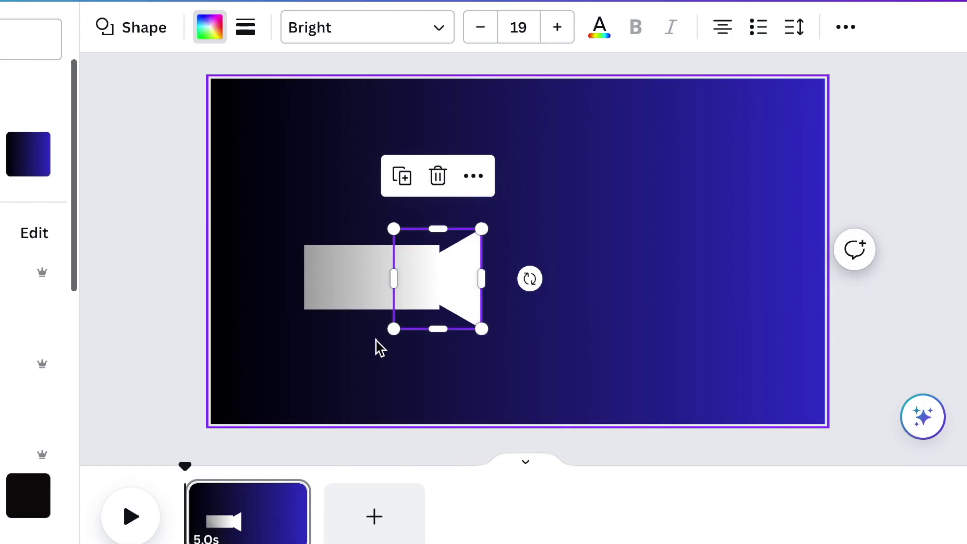
# Add a square and resize it into a thin upright bar over the triangle's narrow end
pyautogui.click(676, 331)
pyautogui.press('r')
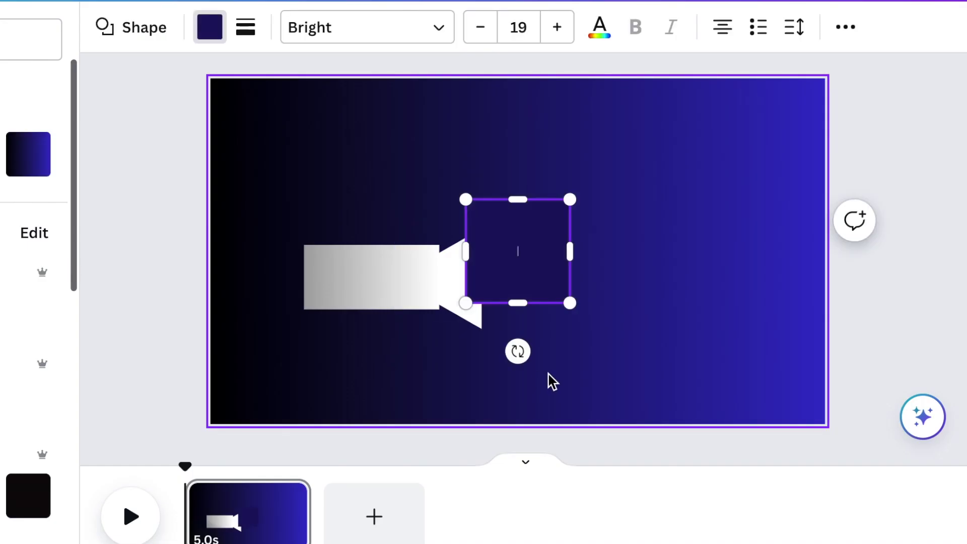
pyautogui.click(594, 297)
pyautogui.moveTo(536, 271)
pyautogui.mouseDown()
pyautogui.moveTo(457, 344)
pyautogui.moveTo(462, 293)
pyautogui.moveTo(585, 313)
pyautogui.moveTo(414, 293)
pyautogui.mouseUp()
pyautogui.moveTo(404, 228)
pyautogui.mouseDown()
pyautogui.moveTo(393, 243)
pyautogui.moveTo(403, 245)
pyautogui.mouseUp()
pyautogui.moveTo(404, 331); pyautogui.dragTo(403, 309)
pyautogui.moveTo(353, 281)
pyautogui.mouseDown()
pyautogui.moveTo(453, 289)
pyautogui.moveTo(439, 288)
pyautogui.mouseUp()
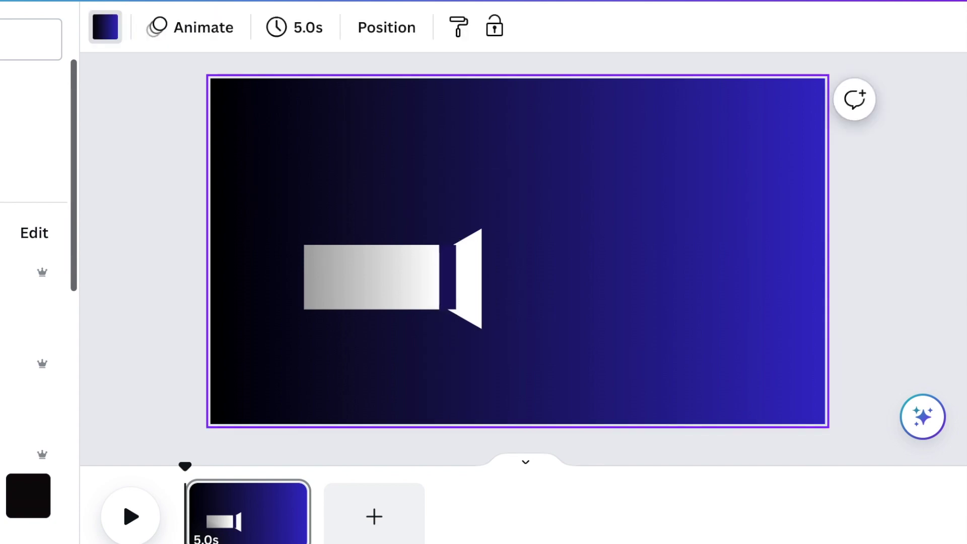
pyautogui.scroll(2, 356, 296)
pyautogui.click(356, 296)
pyautogui.moveTo(337, 252); pyautogui.dragTo(337, 222)
# Fill the bar with the dark background gradient and move it back one layer
pyautogui.click(28, 154)
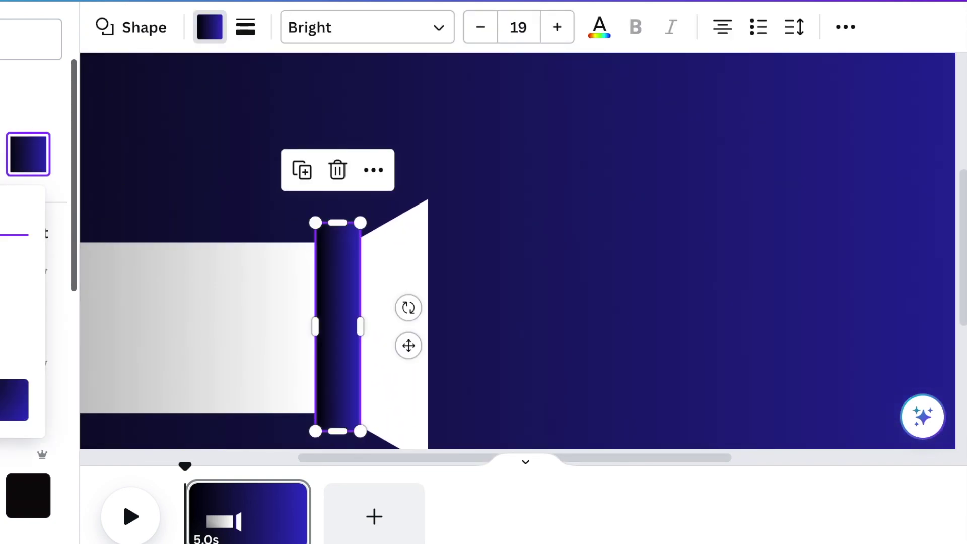
pyautogui.click(5, 259)
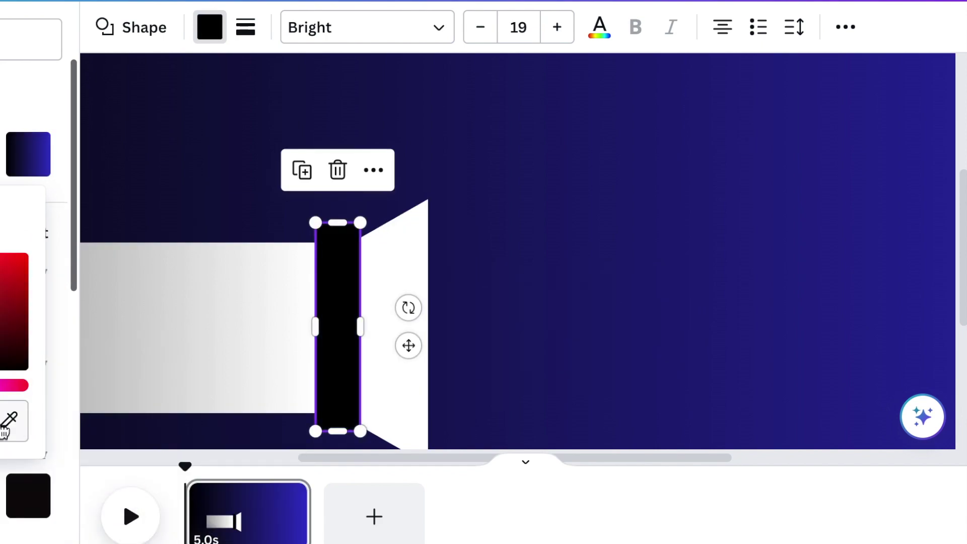
pyautogui.click(339, 190)
pyautogui.rightClick(355, 241)
pyautogui.click(695, 424)
pyautogui.click(397, 261)
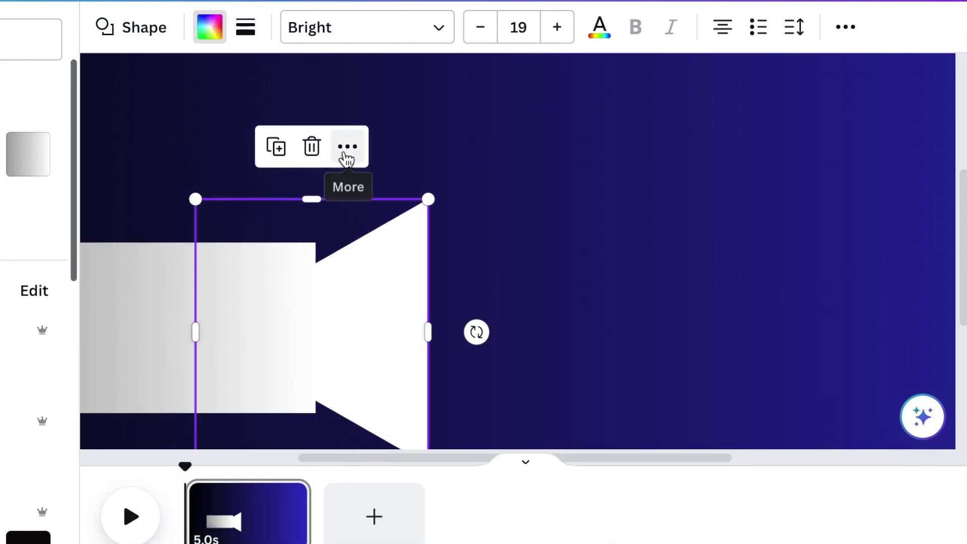
pyautogui.click(518, 216)
pyautogui.hotkey('ctrl', '-')
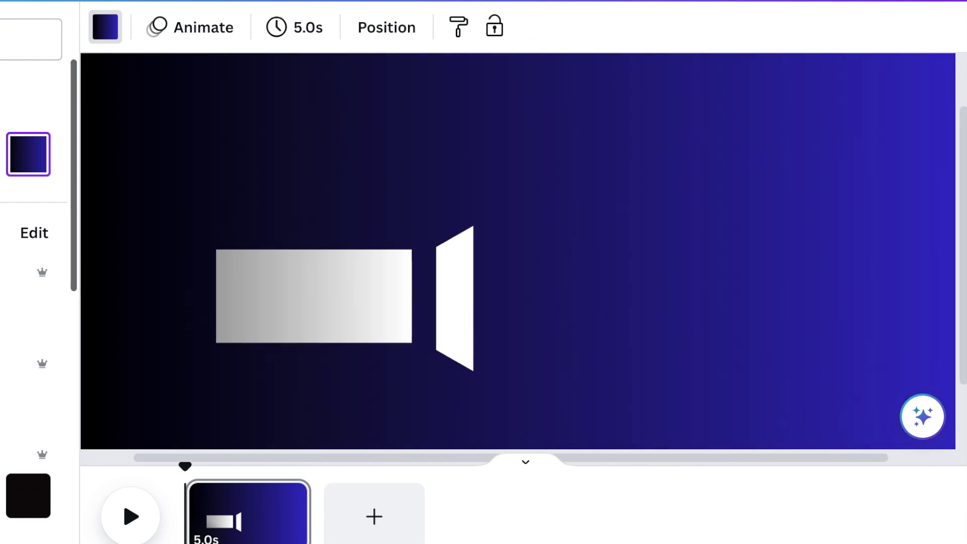
pyautogui.click(422, 312)
pyautogui.click(475, 361)
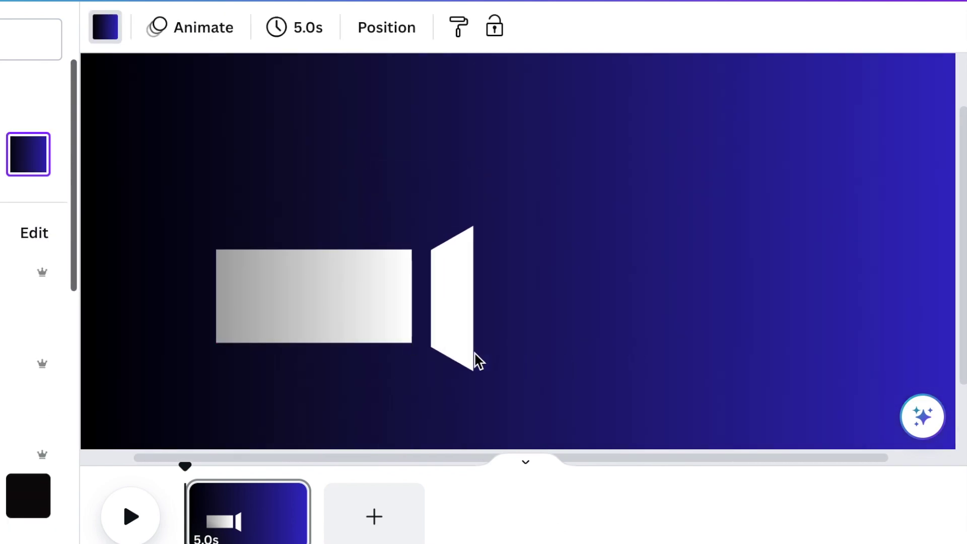
# Search elements for 'circle' and add a ring graphic to the page
pyautogui.click(637, 379)
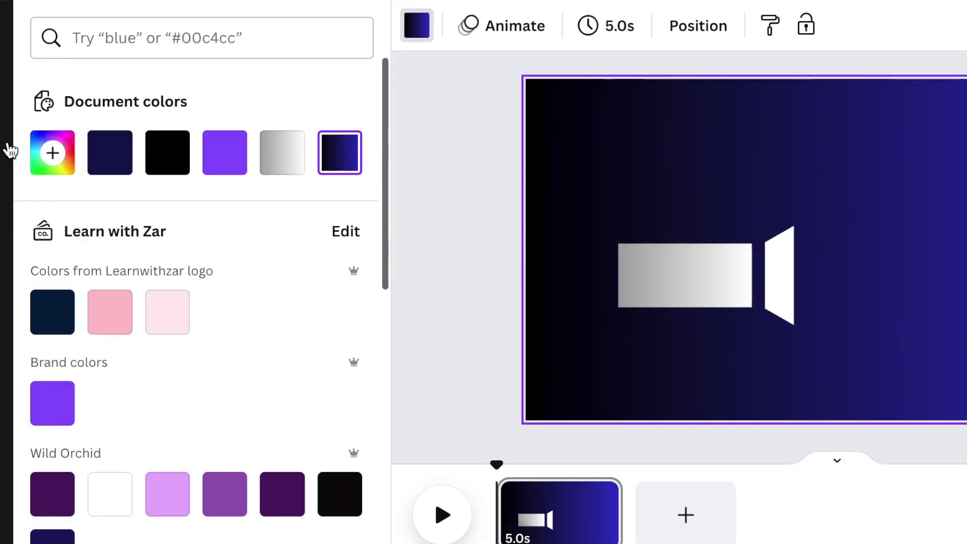
pyautogui.press('Escape')
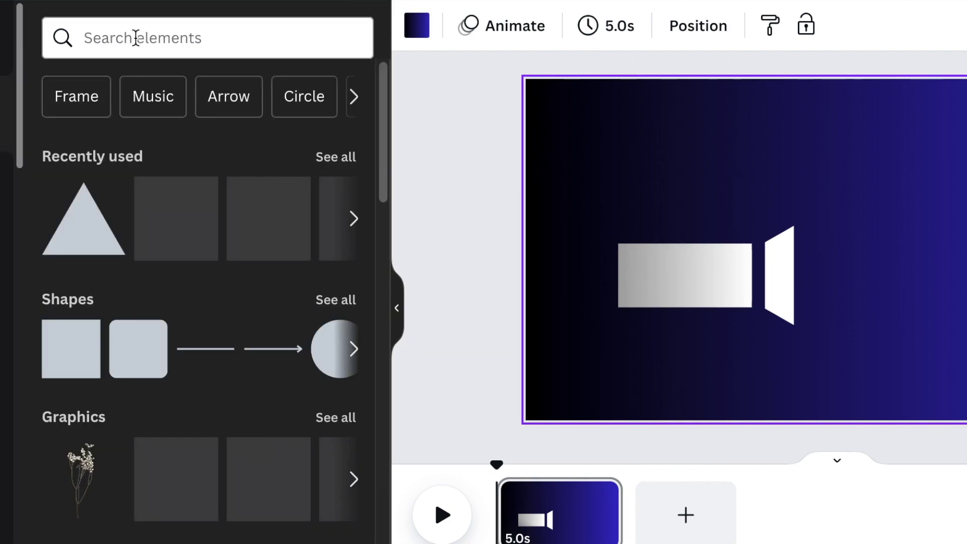
pyautogui.click(135, 38)
pyautogui.click(104, 143)
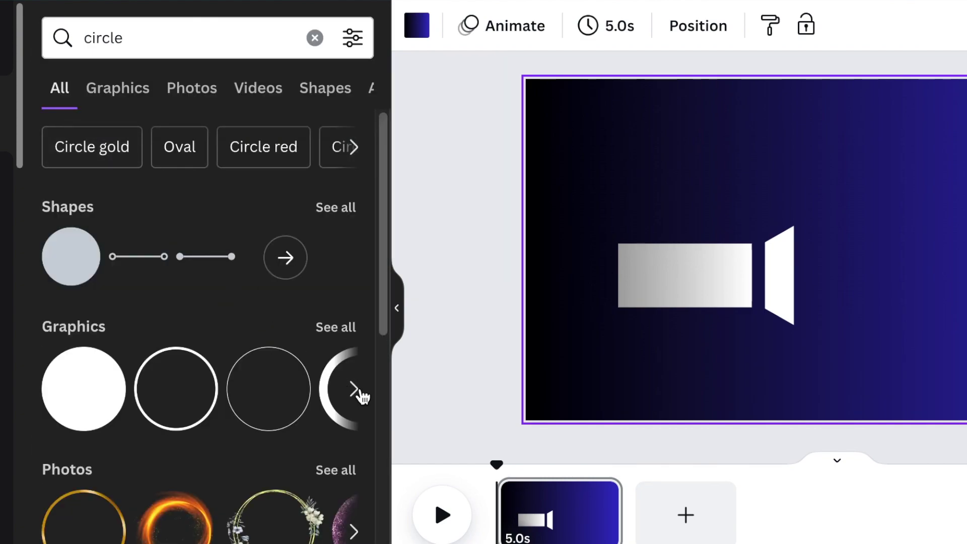
pyautogui.click(354, 388)
pyautogui.click(102, 385)
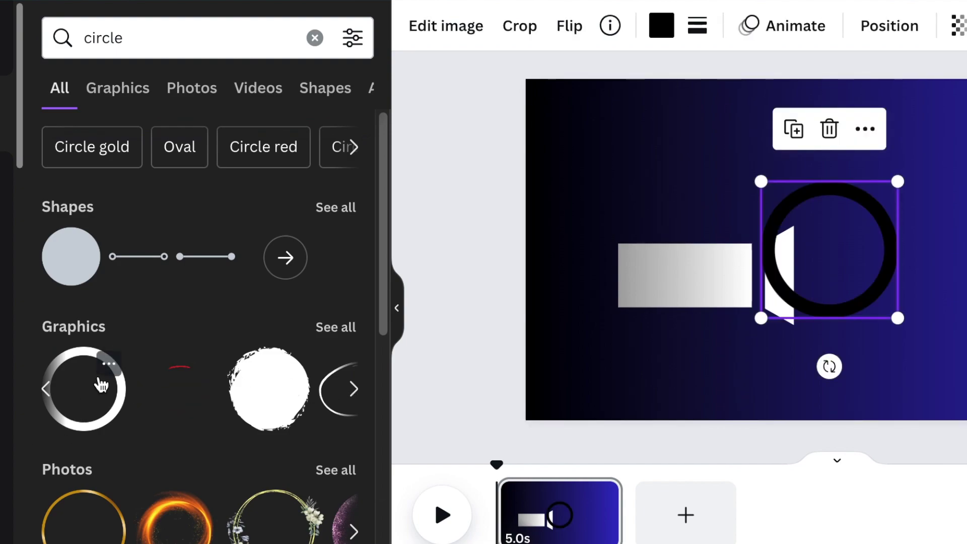
# Shrink the ring, place it above the body, colour it light grey and duplicate it
pyautogui.moveTo(897, 318); pyautogui.dragTo(834, 255)
pyautogui.moveTo(797, 218)
pyautogui.mouseDown()
pyautogui.moveTo(649, 189)
pyautogui.moveTo(725, 197)
pyautogui.mouseUp()
pyautogui.click(661, 26)
pyautogui.click(282, 510)
pyautogui.hotkey('ctrl', 'd')
pyautogui.click(855, 362)
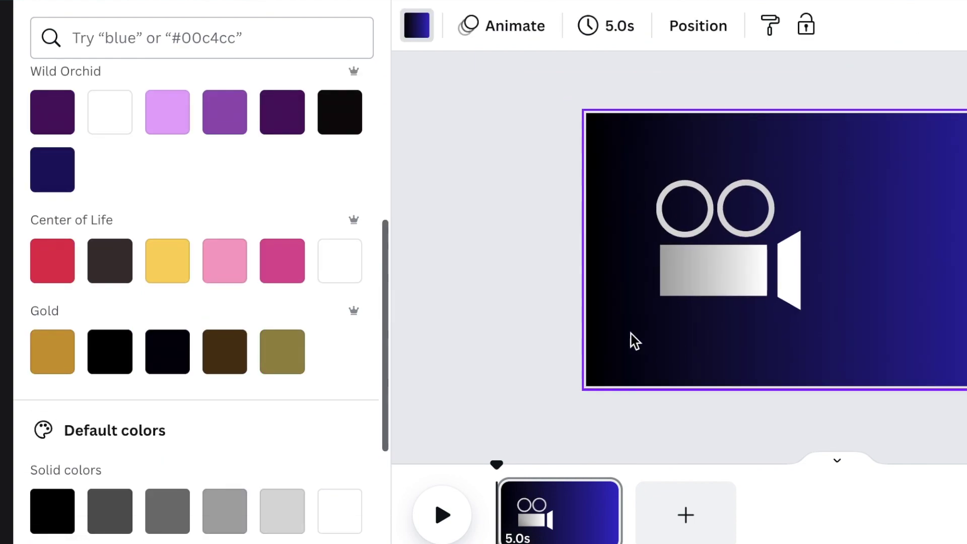
# Group all camera shapes, shrink the group, and shift it toward the left edge
pyautogui.moveTo(488, 132); pyautogui.dragTo(901, 368)
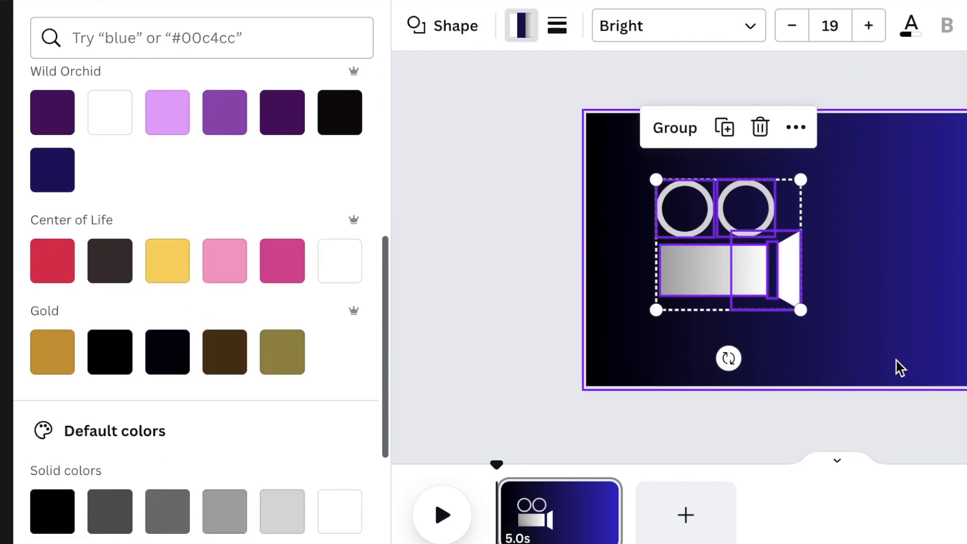
pyautogui.click(677, 132)
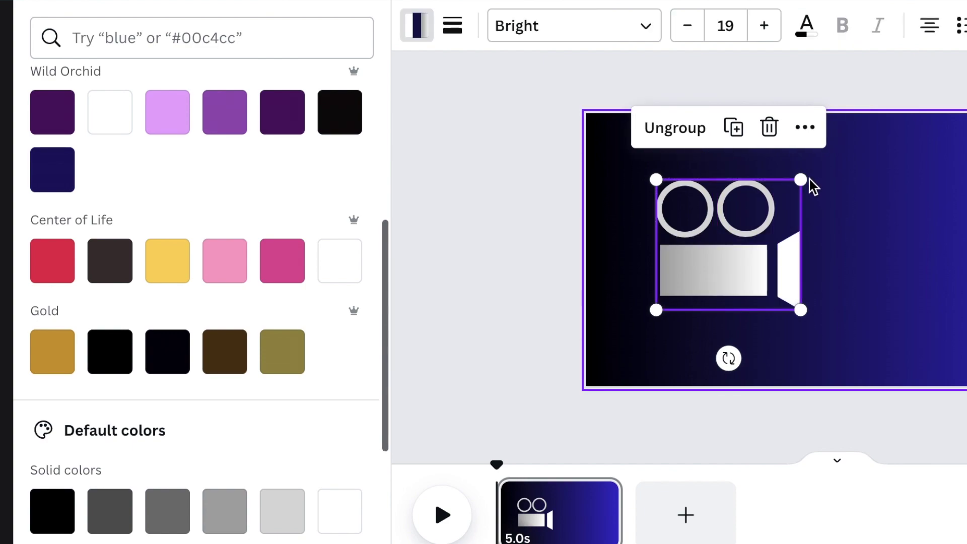
pyautogui.moveTo(805, 178); pyautogui.dragTo(771, 206)
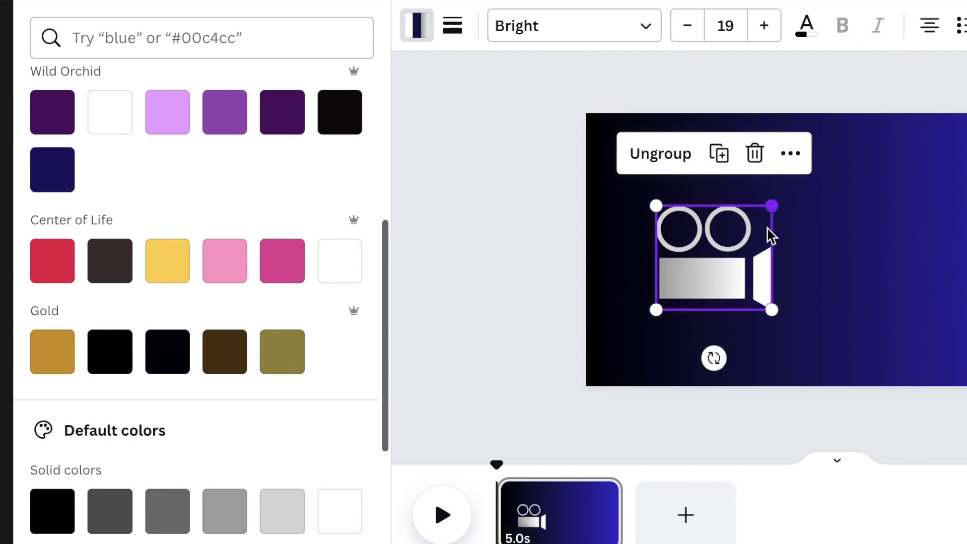
pyautogui.moveTo(735, 282); pyautogui.dragTo(684, 272)
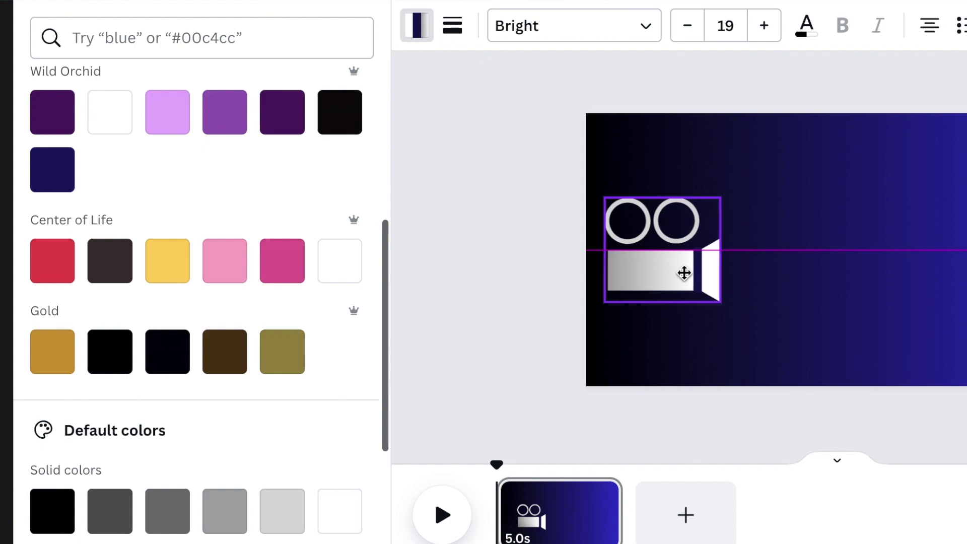
pyautogui.click(481, 294)
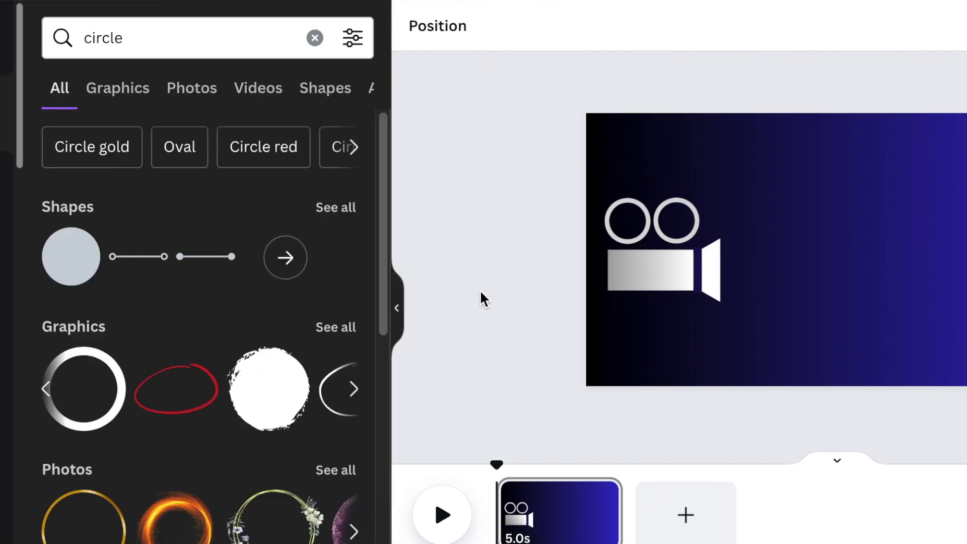
pyautogui.click(633, 341)
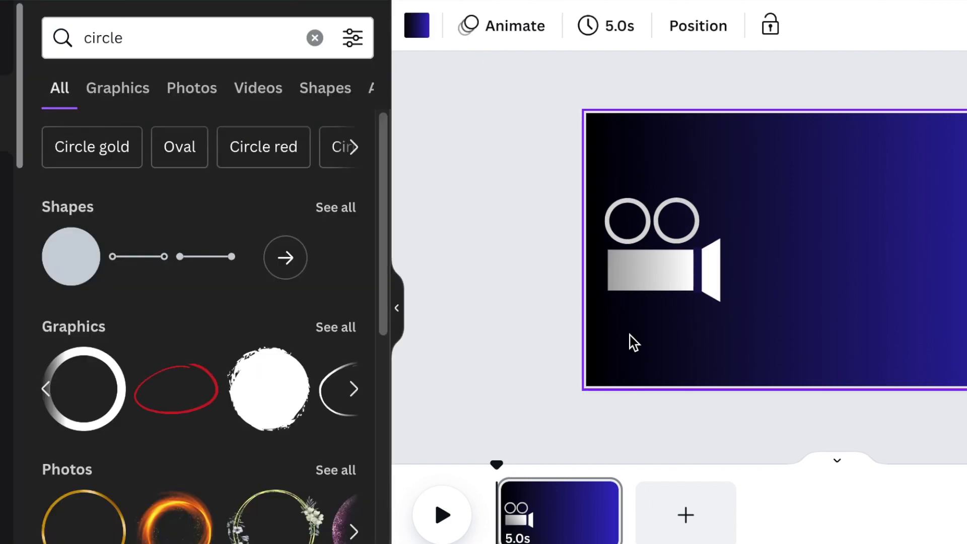
pyautogui.press('t')
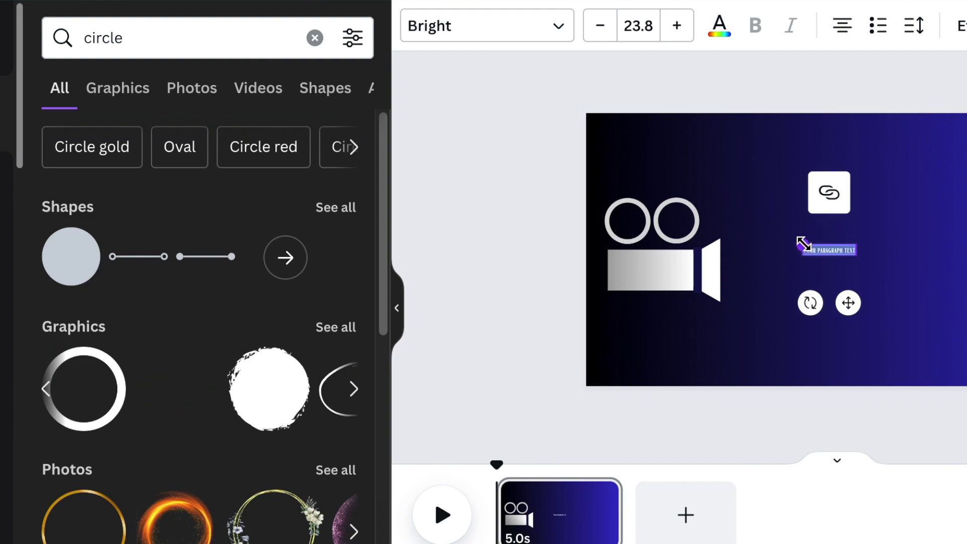
# Add large 'AR MEDIA' text in Cooper BT beside the icon, then add a second page
pyautogui.moveTo(803, 244); pyautogui.dragTo(711, 228)
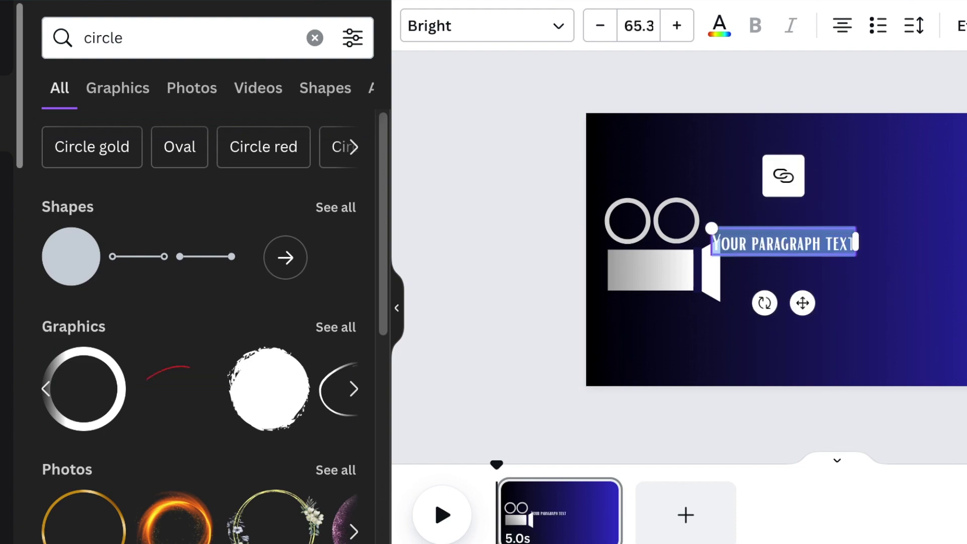
pyautogui.write('A')
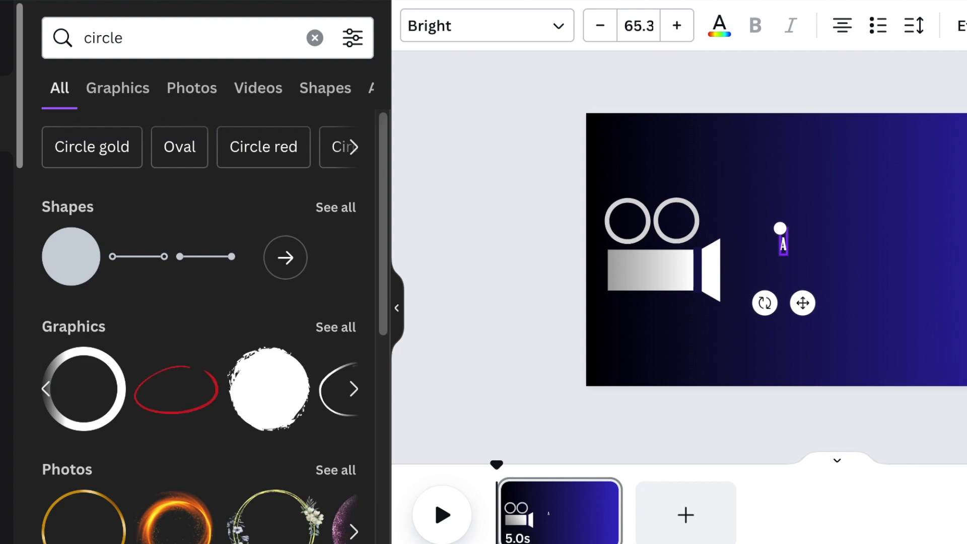
pyautogui.write('R')
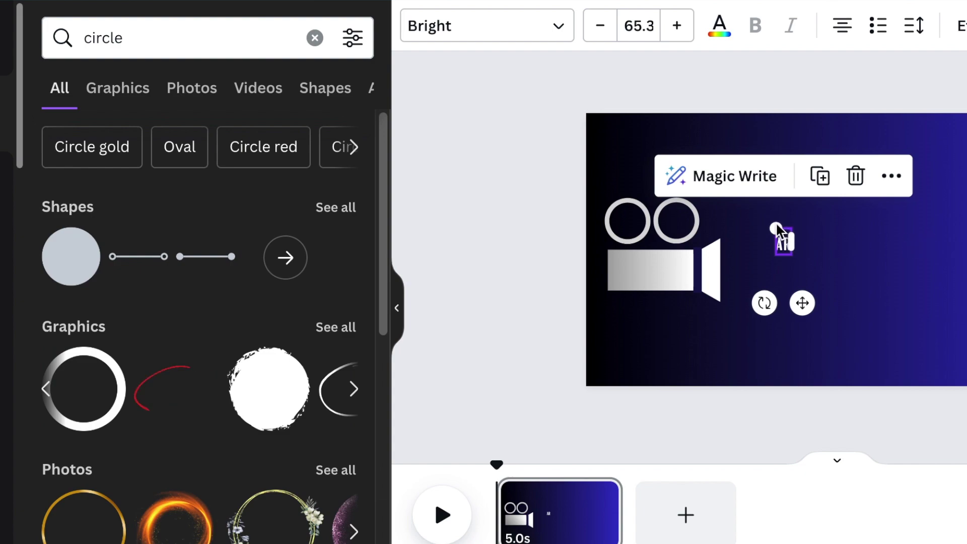
pyautogui.moveTo(774, 229); pyautogui.dragTo(732, 152)
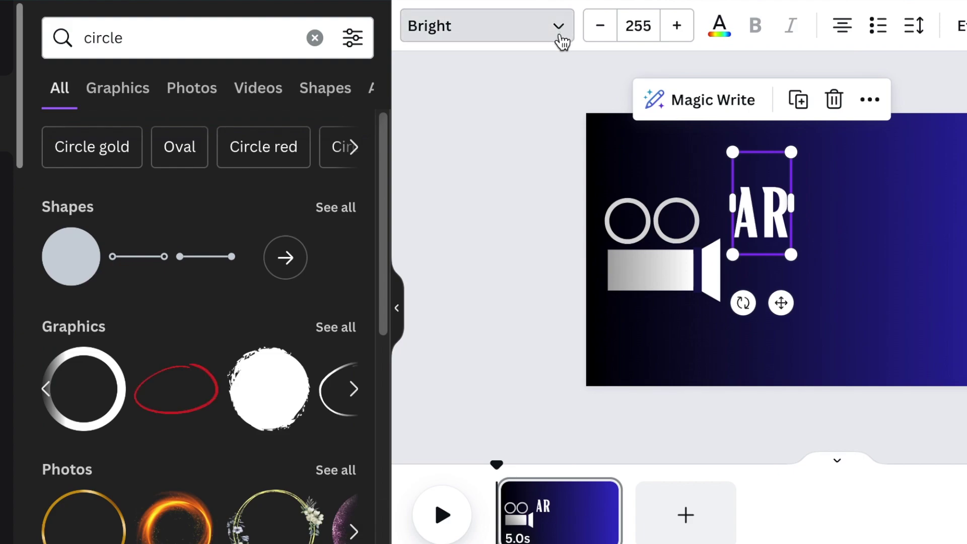
pyautogui.click(560, 39)
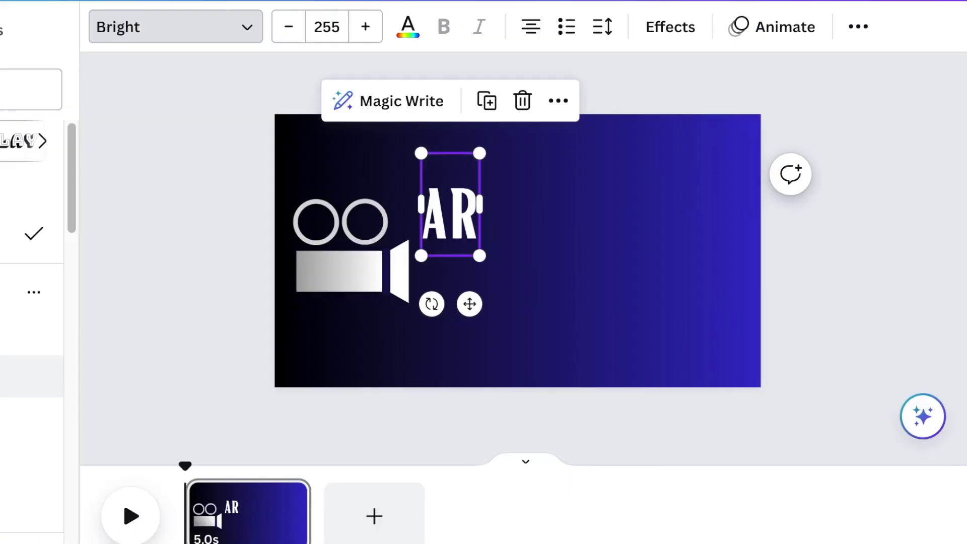
pyautogui.click(50, 492)
pyautogui.moveTo(509, 152); pyautogui.dragTo(587, 142)
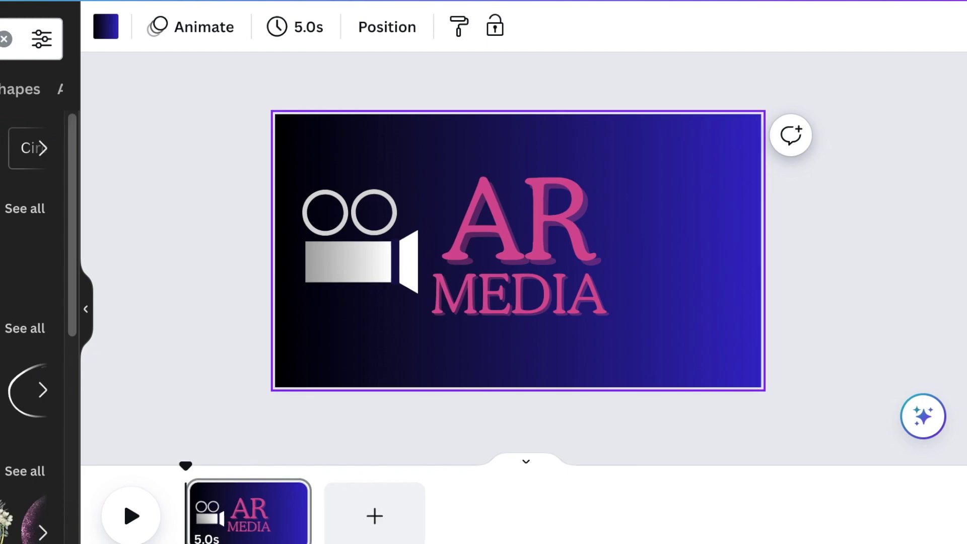
pyautogui.click(375, 516)
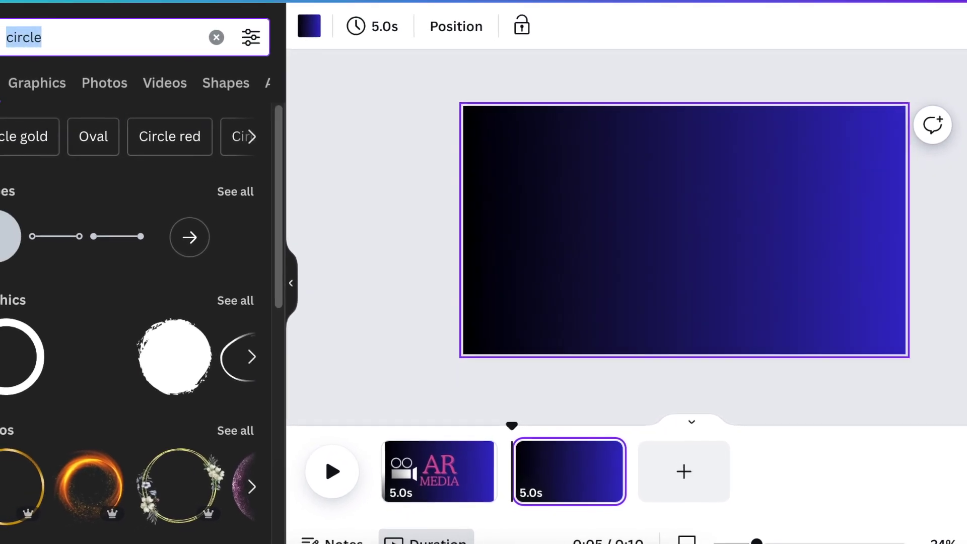
# Search elements for 'podium' and place the glowing cyan halo at page 2's lower left
pyautogui.write('PO')
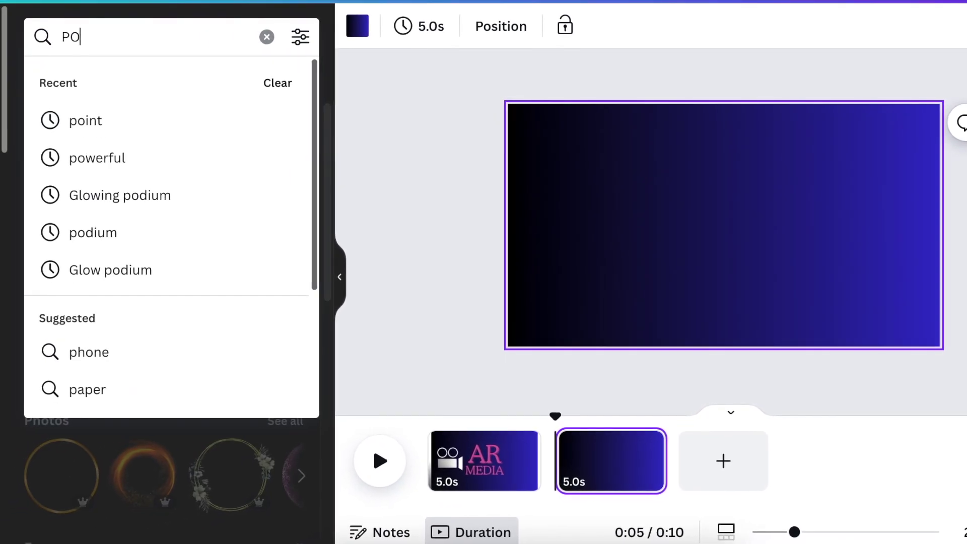
pyautogui.write('D')
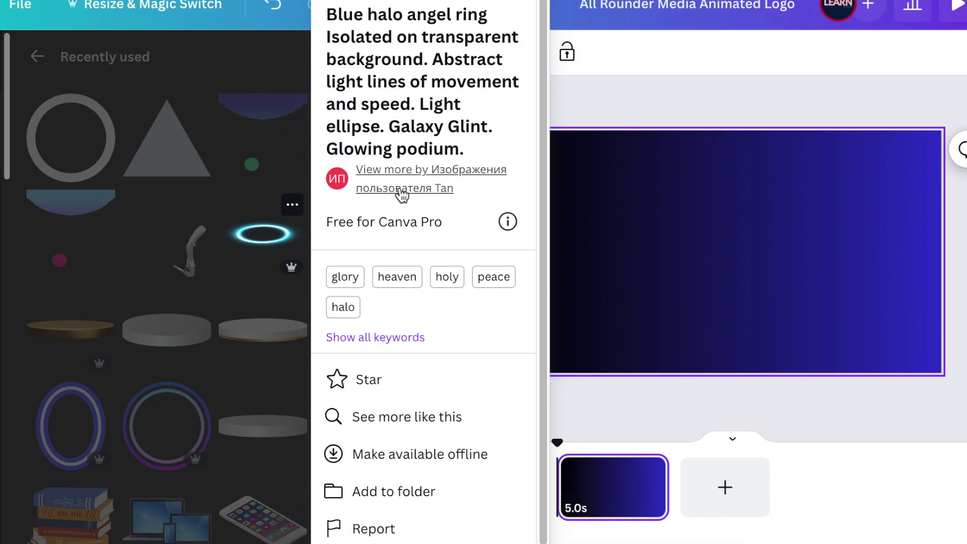
pyautogui.click(271, 237)
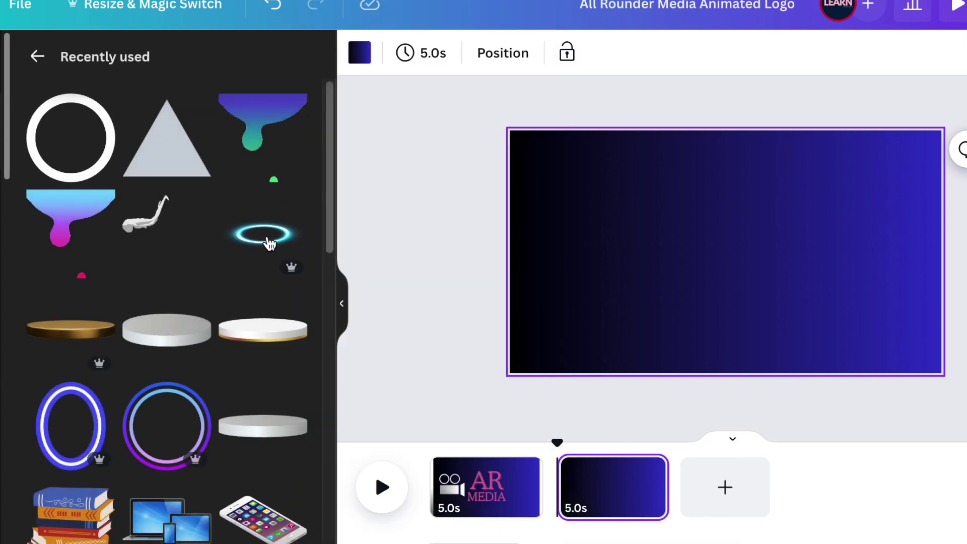
pyautogui.click(269, 241)
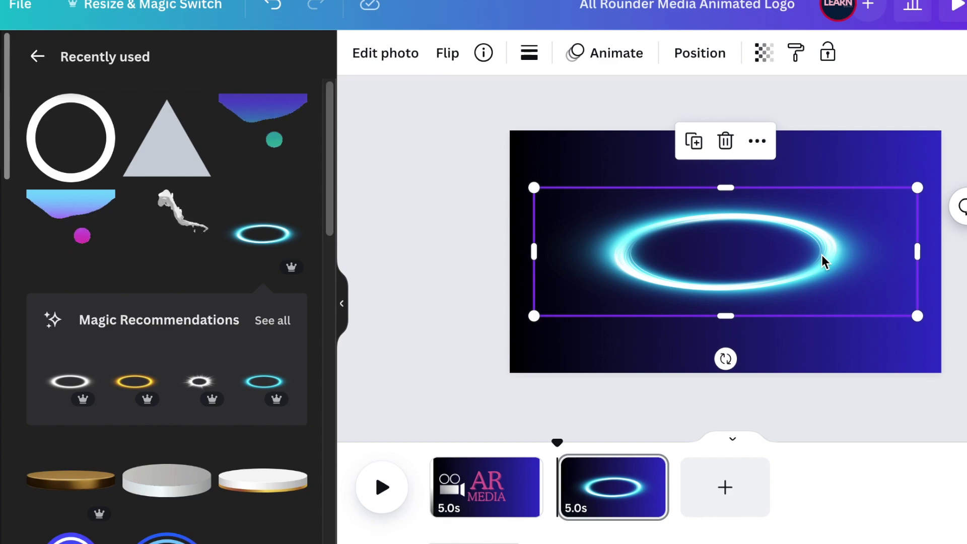
pyautogui.moveTo(815, 258); pyautogui.dragTo(798, 272)
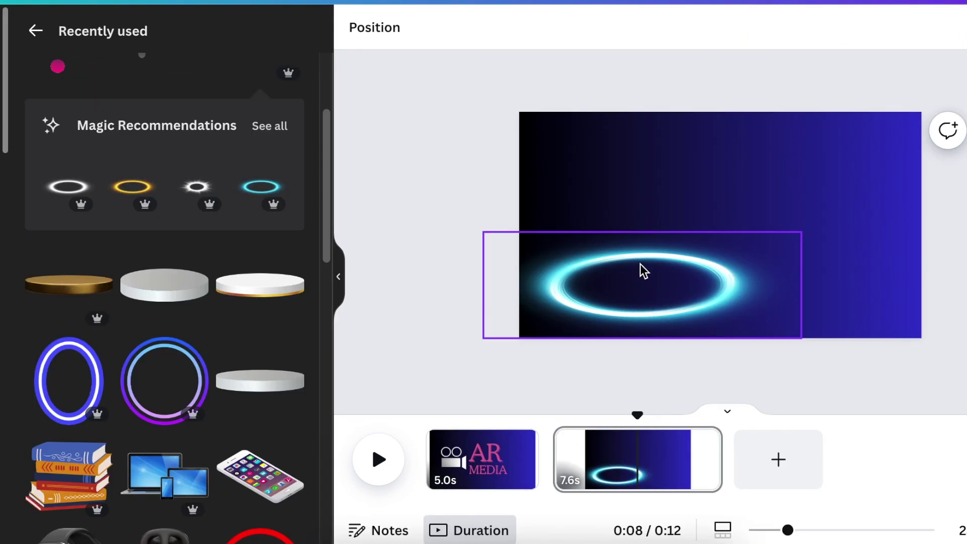
pyautogui.click(642, 284)
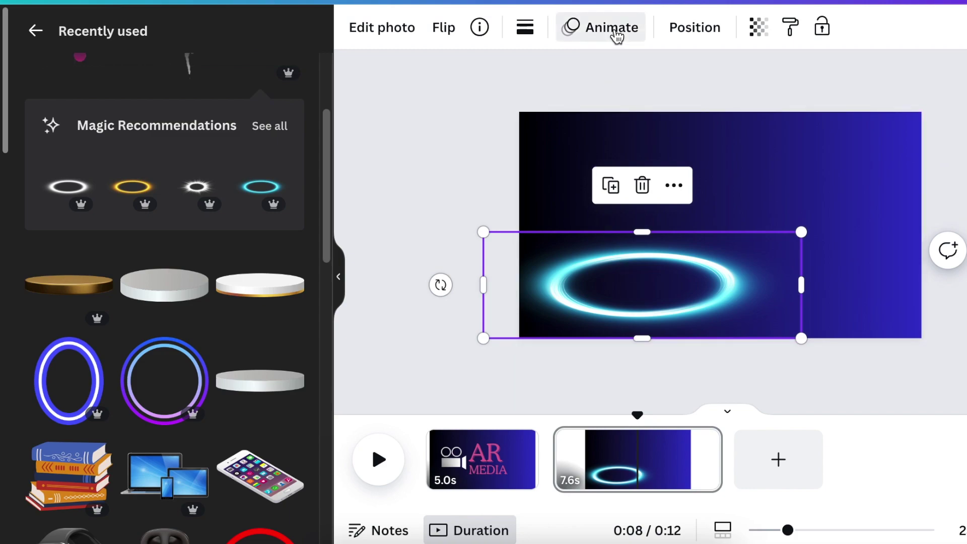
# Give the ring a Rotate animation with slowed speed and preview it
pyautogui.click(615, 33)
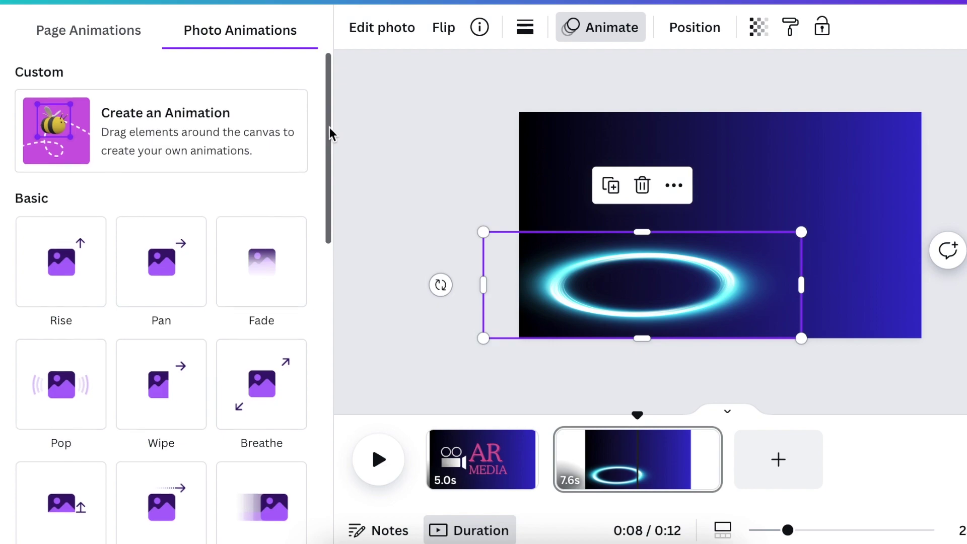
pyautogui.moveTo(327, 134); pyautogui.dragTo(330, 455)
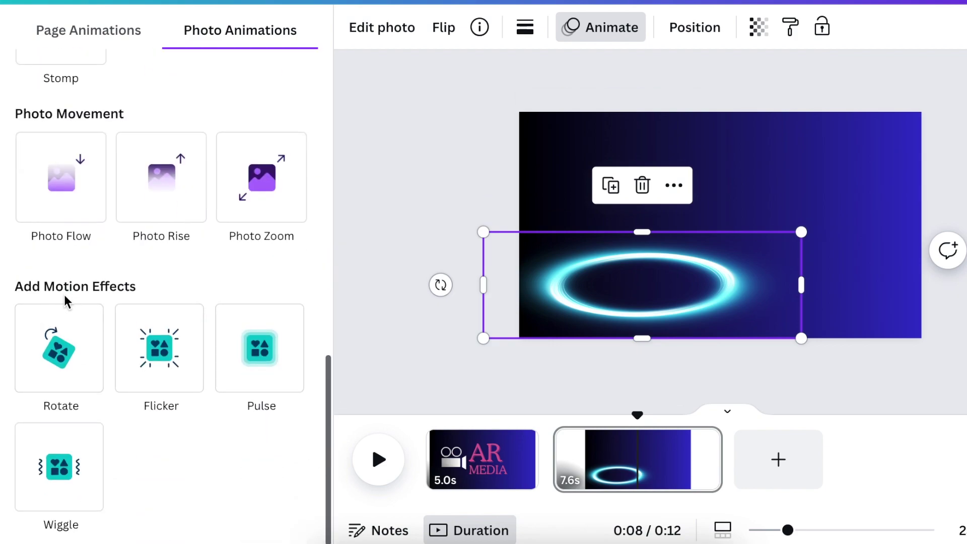
pyautogui.click(79, 369)
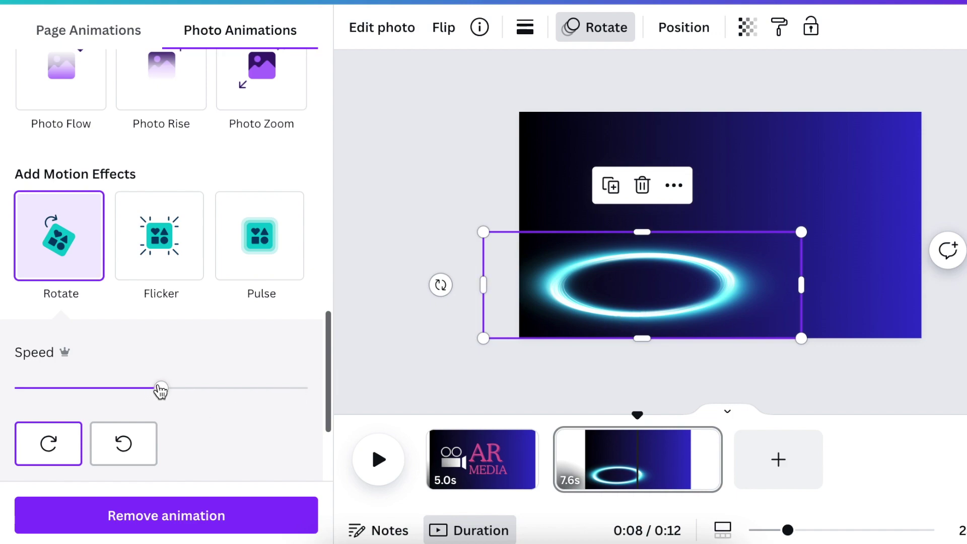
pyautogui.moveTo(179, 393); pyautogui.dragTo(252, 394)
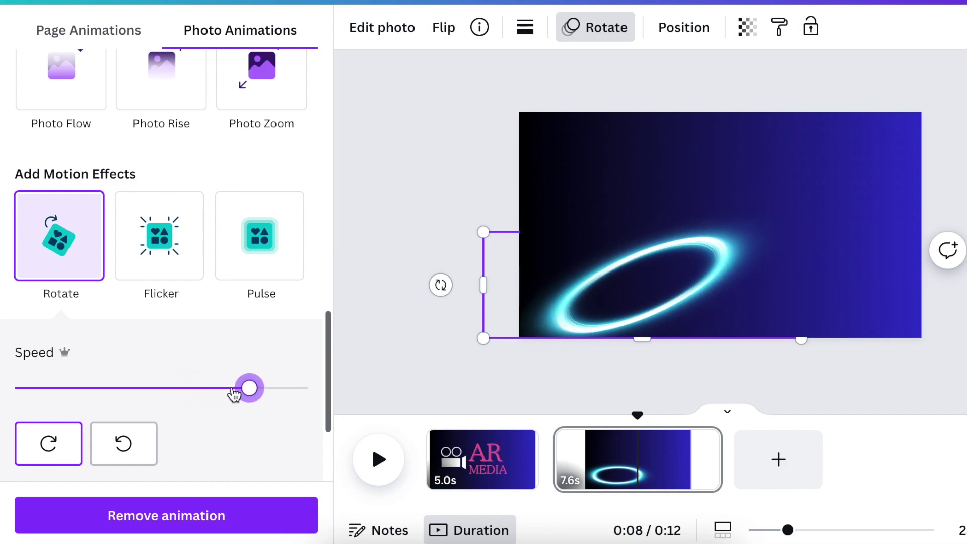
pyautogui.moveTo(250, 389); pyautogui.dragTo(170, 389)
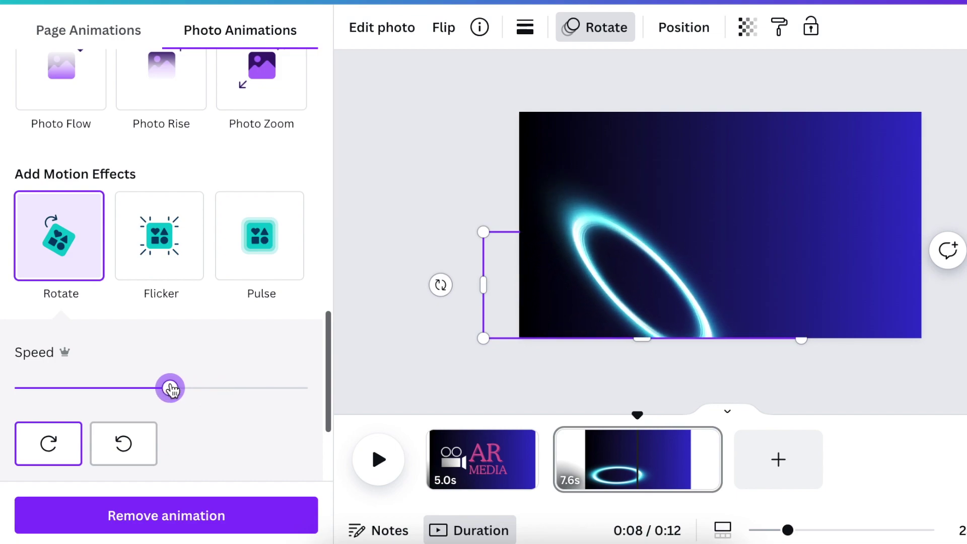
pyautogui.moveTo(170, 389); pyautogui.dragTo(98, 386)
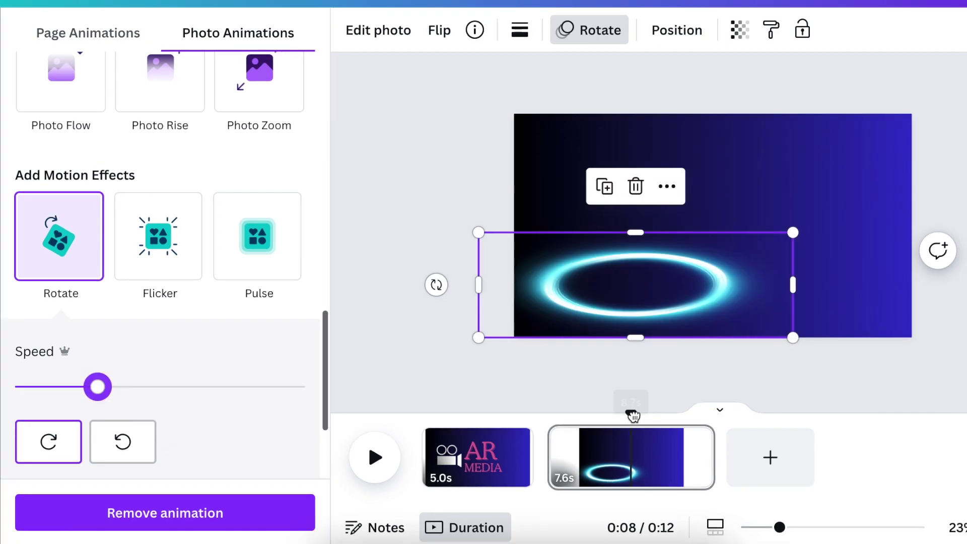
pyautogui.moveTo(637, 415); pyautogui.dragTo(539, 416)
pyautogui.click(360, 464)
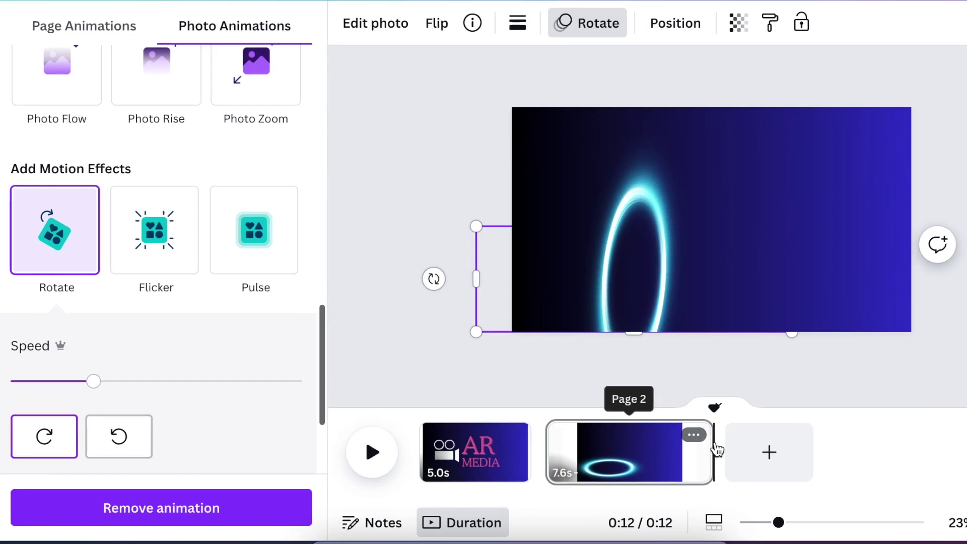
# Trim the second page to 6.6 seconds and preview the result
pyautogui.moveTo(708, 442); pyautogui.dragTo(689, 442)
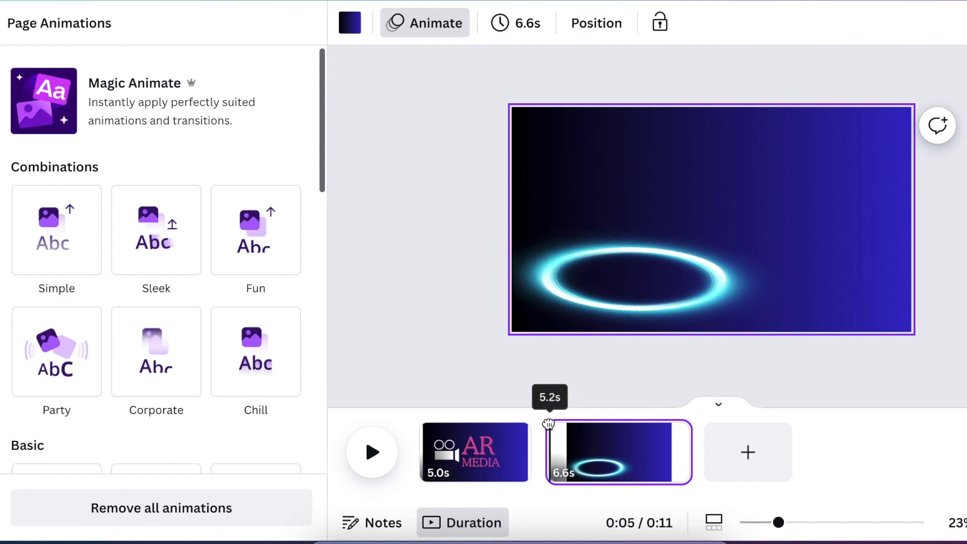
pyautogui.click(371, 453)
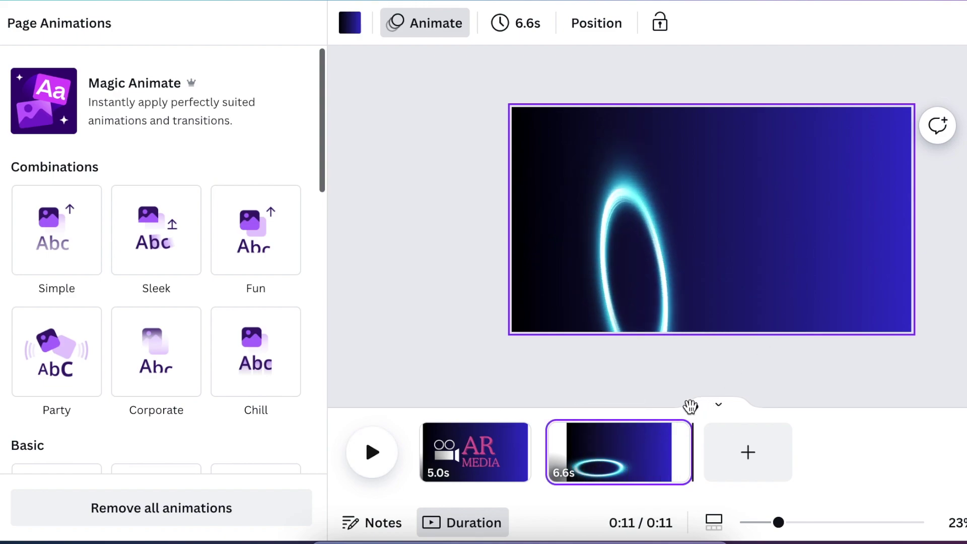
pyautogui.moveTo(689, 406); pyautogui.dragTo(545, 407)
pyautogui.click(639, 282)
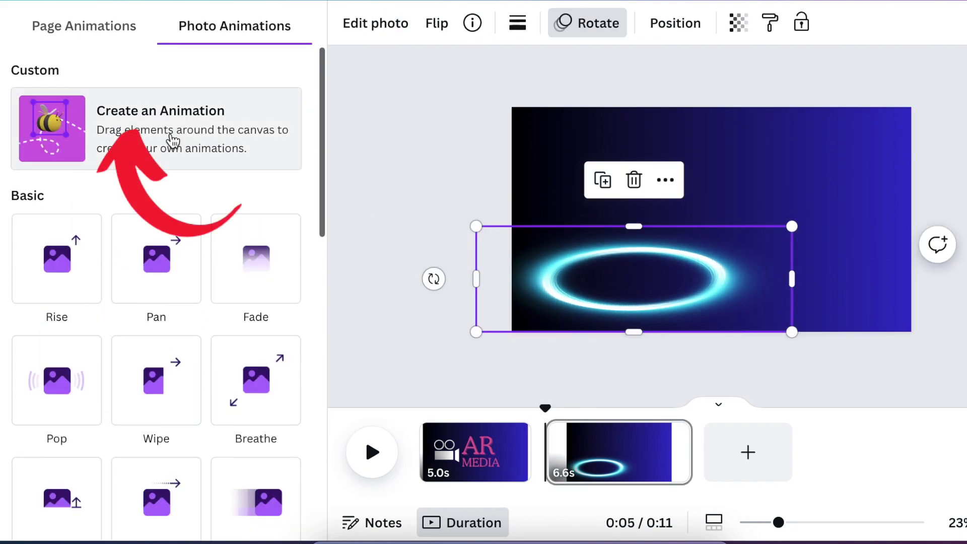
# Record a custom motion sweeping the ring from lower left to upper right, and preview it
pyautogui.click(173, 140)
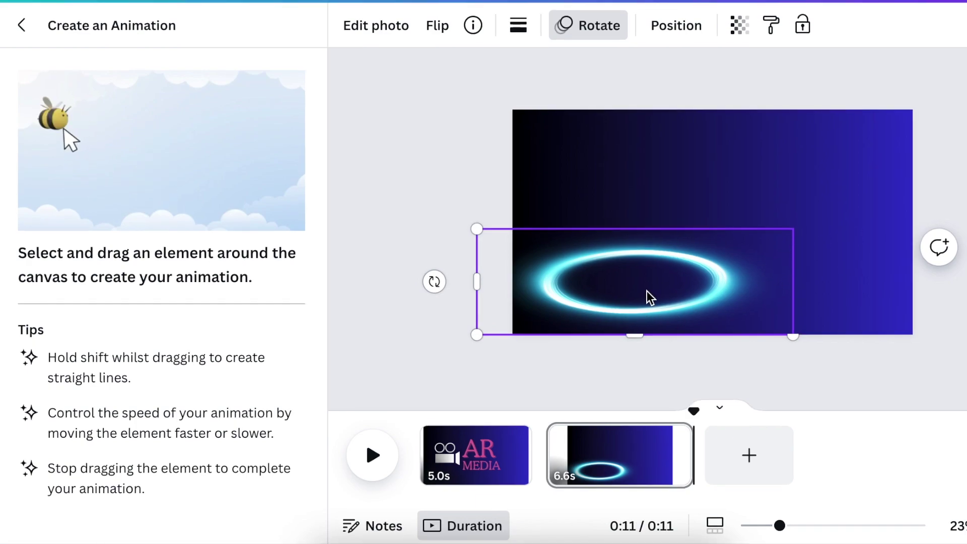
pyautogui.moveTo(647, 297)
pyautogui.mouseDown()
pyautogui.moveTo(853, 227)
pyautogui.moveTo(885, 233)
pyautogui.mouseUp()
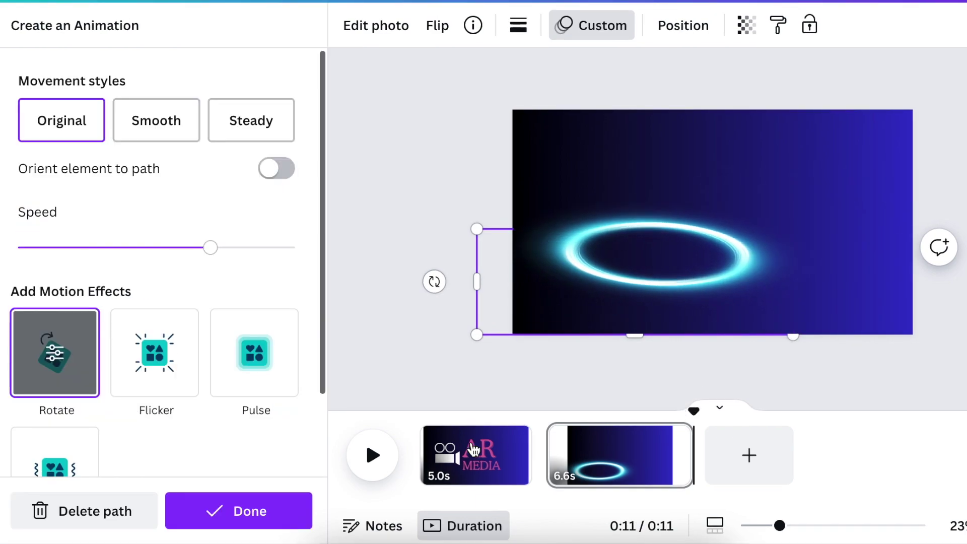
pyautogui.click(372, 455)
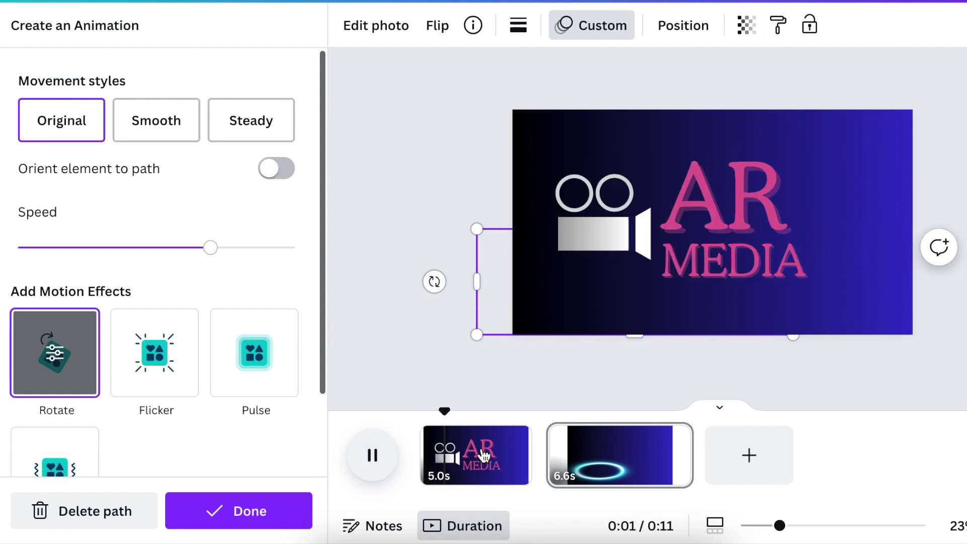
pyautogui.moveTo(470, 406)
pyautogui.mouseDown()
pyautogui.moveTo(545, 409)
pyautogui.moveTo(530, 410)
pyautogui.mouseUp()
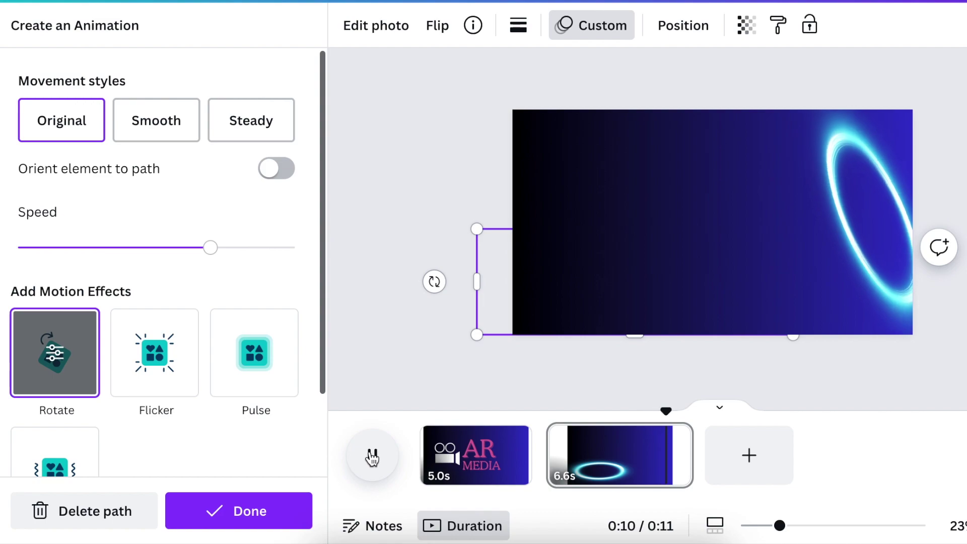
pyautogui.click(240, 510)
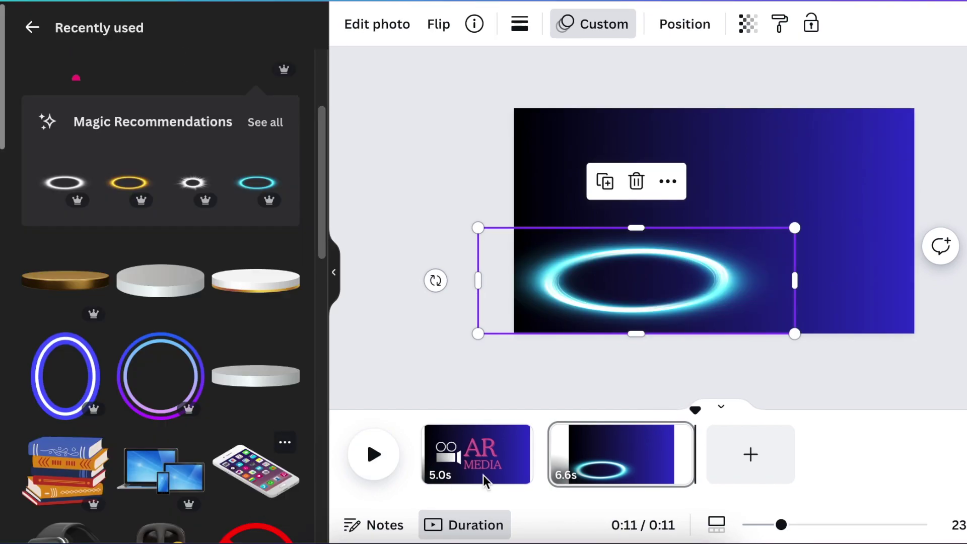
# Move the AR MEDIA page after the 6.6-second ring page
pyautogui.moveTo(697, 410); pyautogui.dragTo(547, 410)
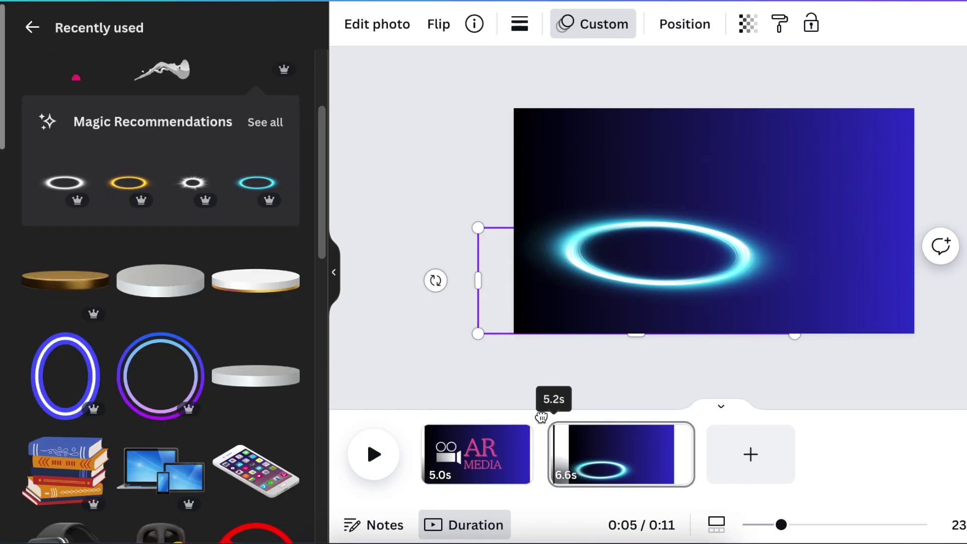
pyautogui.click(371, 456)
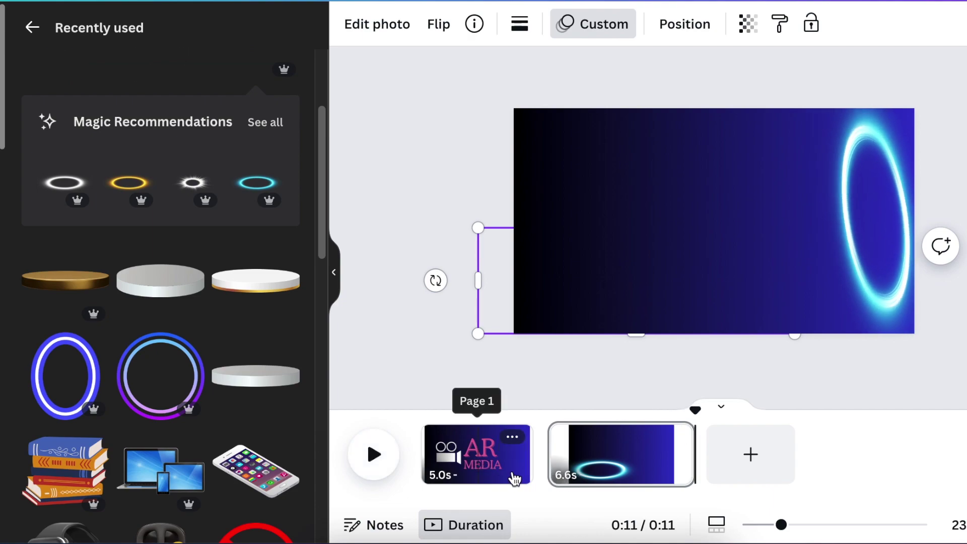
pyautogui.click(512, 477)
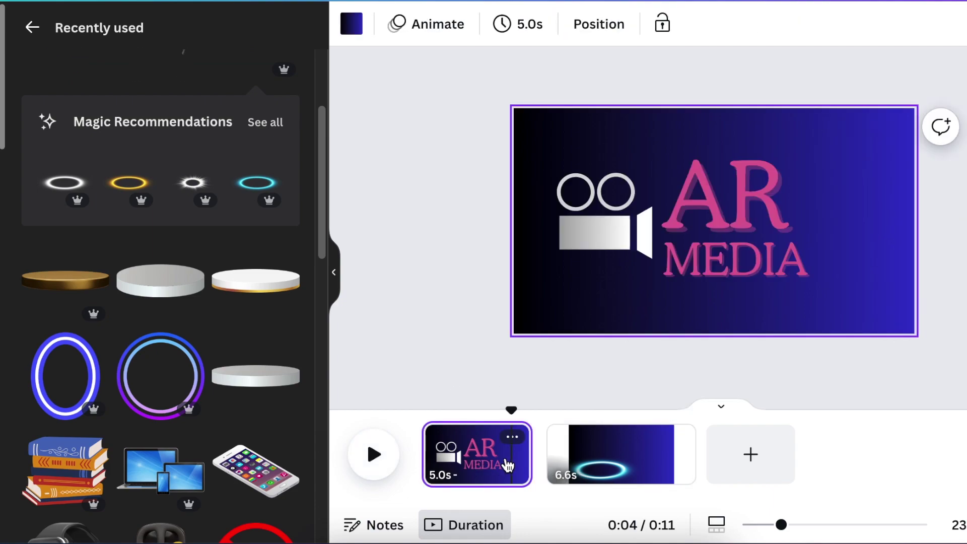
pyautogui.moveTo(507, 465); pyautogui.dragTo(686, 463)
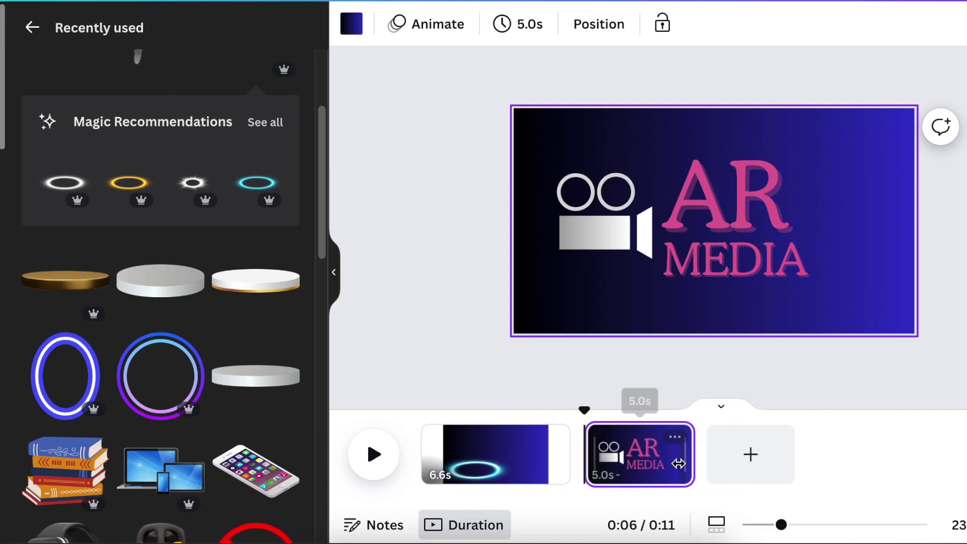
# Ungroup the camera icon and give its body rectangle a purple gradient
pyautogui.click(617, 248)
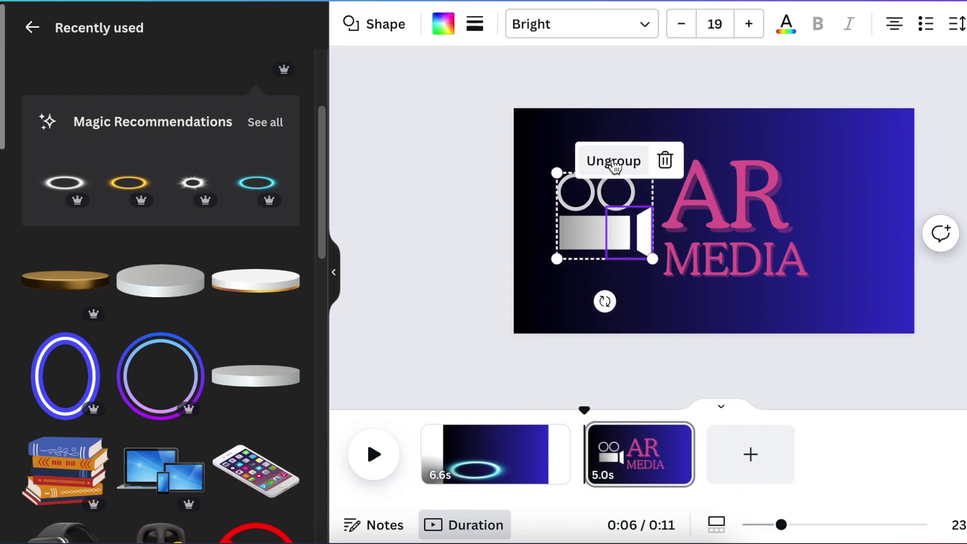
pyautogui.click(627, 165)
pyautogui.click(497, 209)
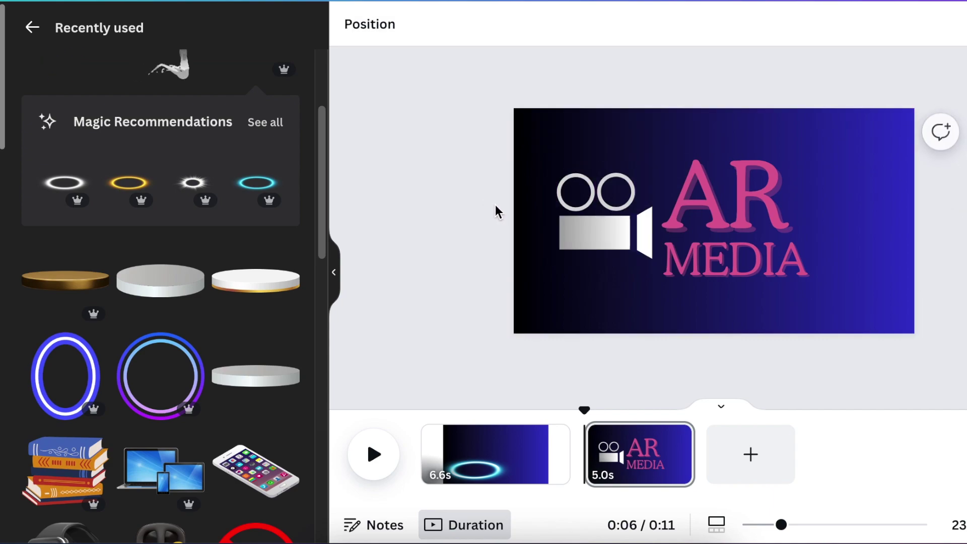
pyautogui.click(612, 241)
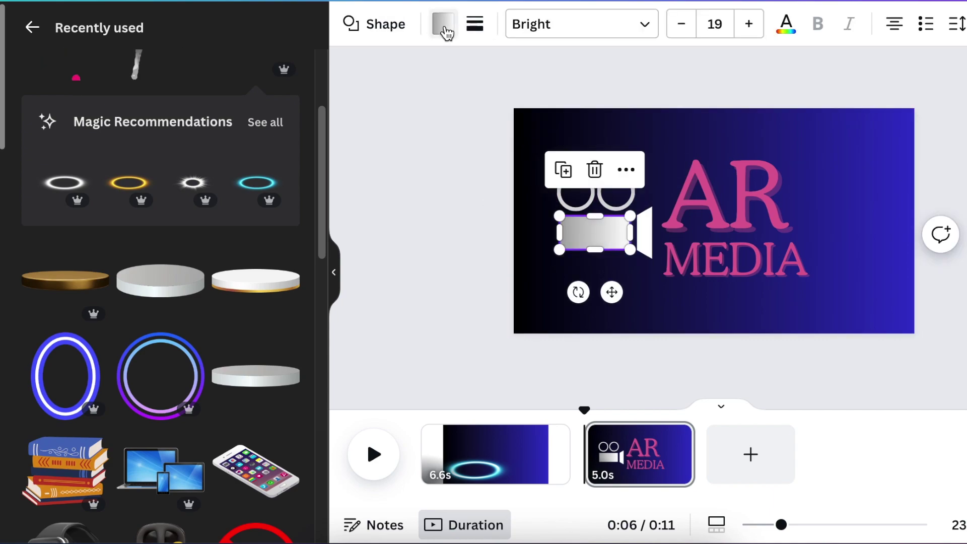
pyautogui.click(446, 33)
pyautogui.click(129, 401)
pyautogui.click(514, 453)
# Add a blank page after the ring page and paste a copy of the ring onto it
pyautogui.click(577, 471)
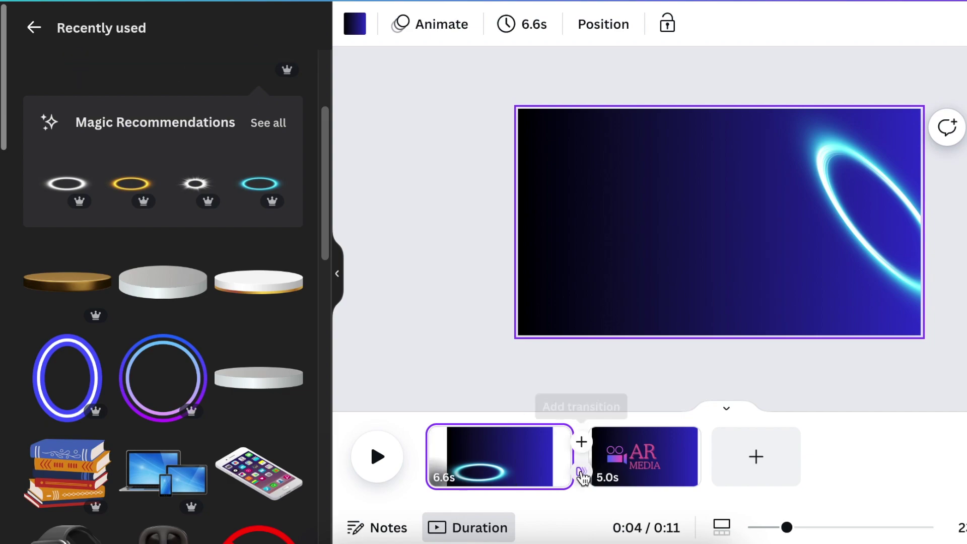
pyautogui.click(593, 443)
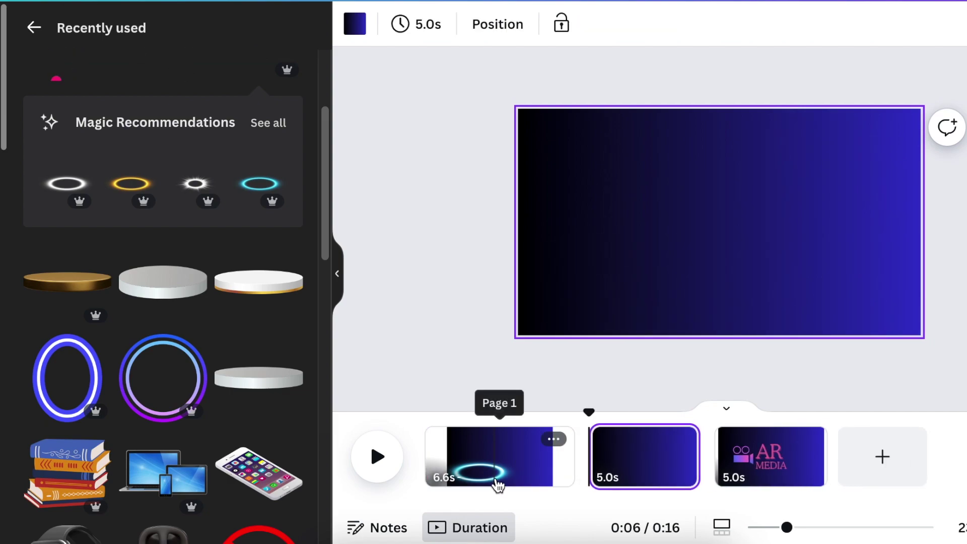
pyautogui.click(513, 470)
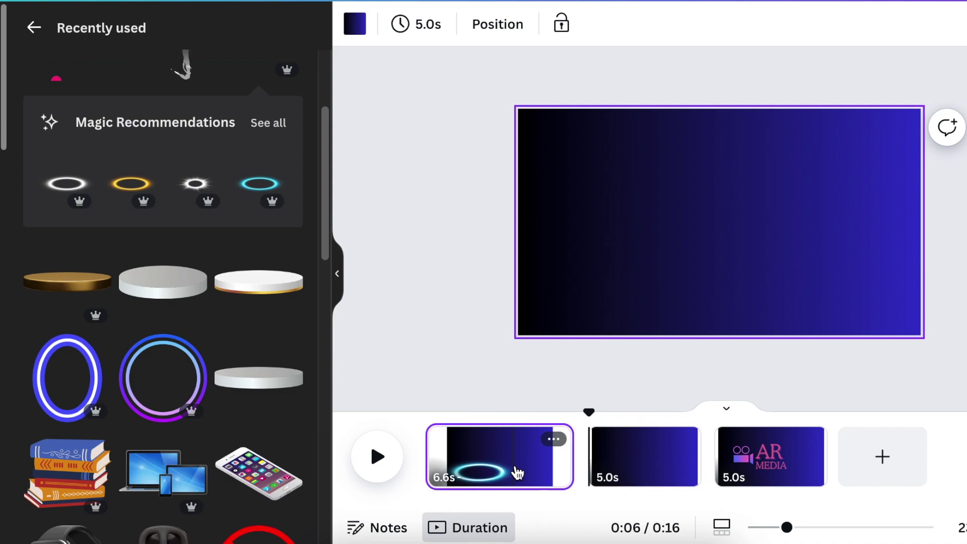
pyautogui.click(886, 237)
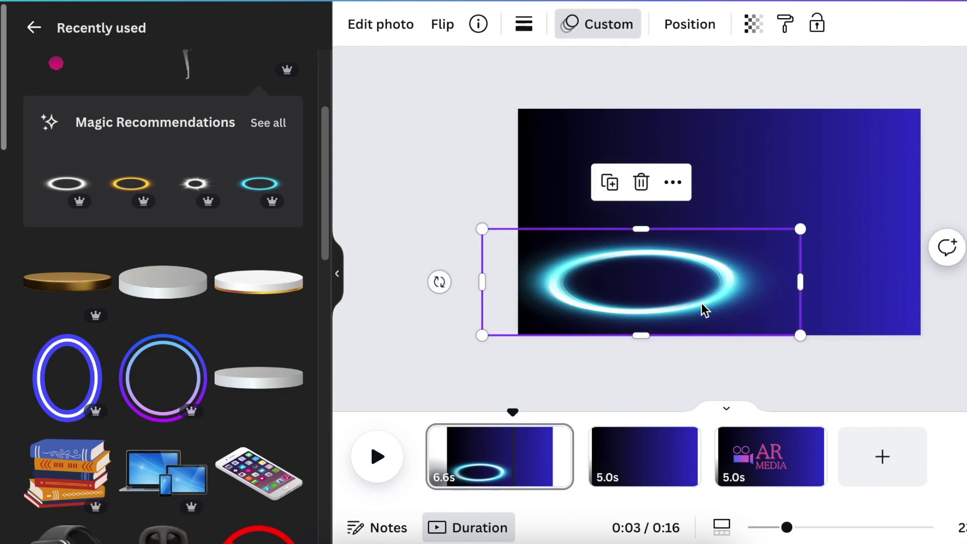
pyautogui.click(668, 474)
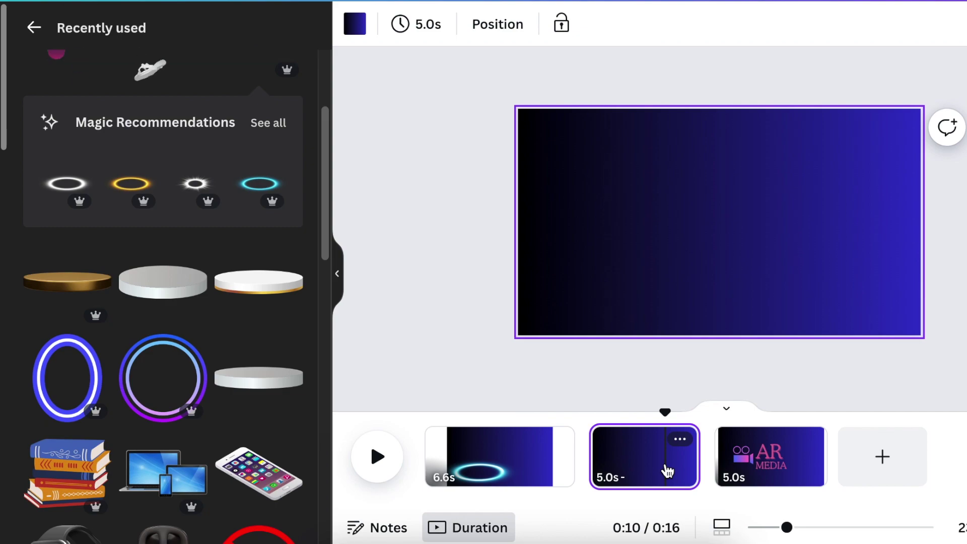
pyautogui.hotkey('ctrl', 'v')
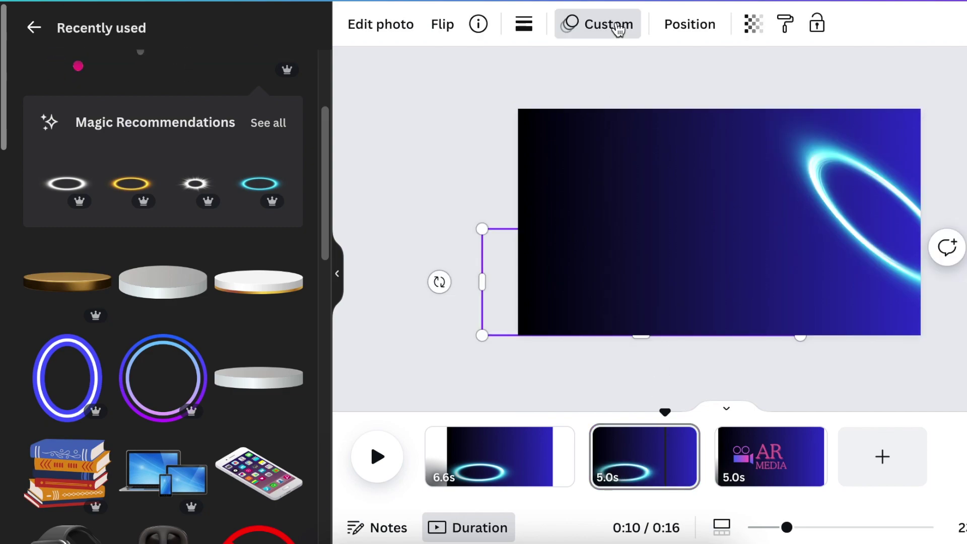
# Rotate the copied ring to -90° so it stands upright near the right edge
pyautogui.click(619, 28)
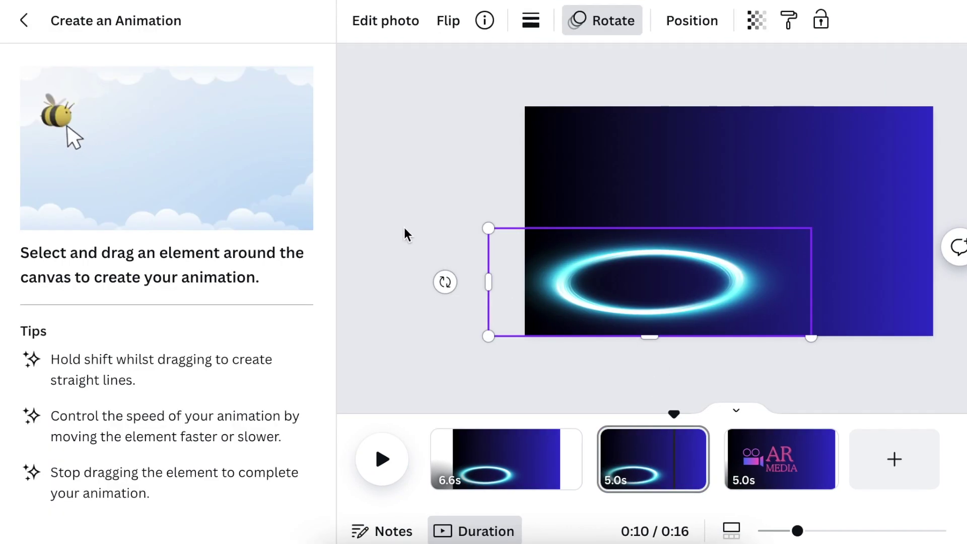
pyautogui.click(629, 305)
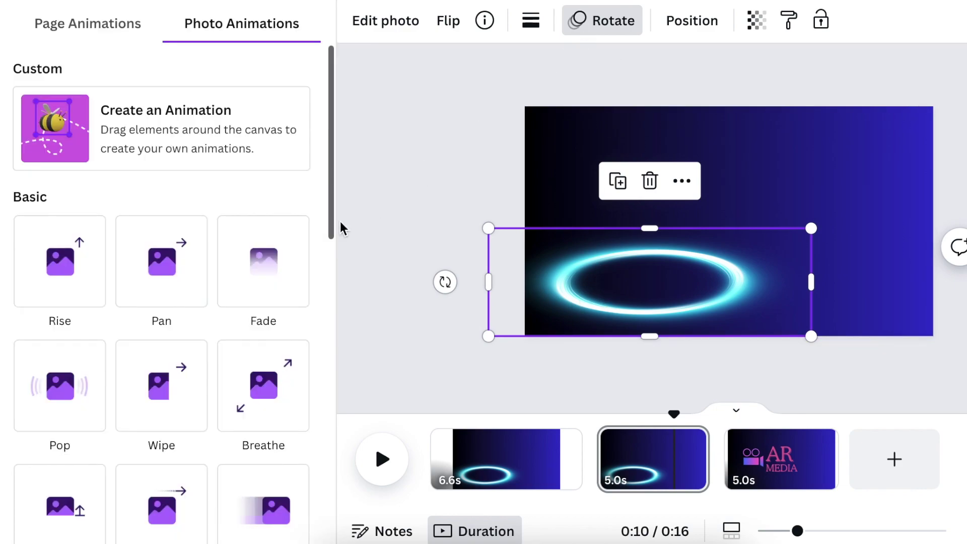
pyautogui.scroll(-10, 211, 334)
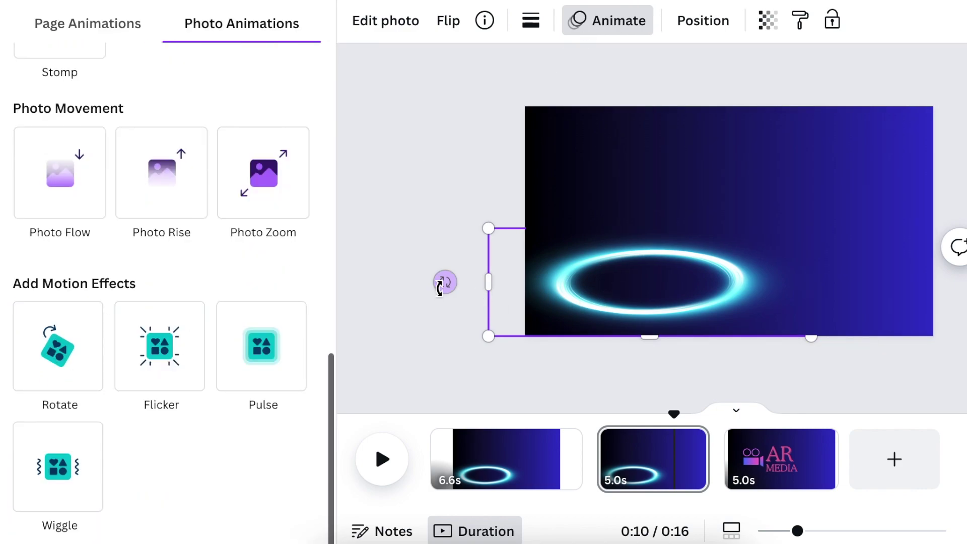
pyautogui.moveTo(445, 282)
pyautogui.mouseDown()
pyautogui.moveTo(458, 208)
pyautogui.moveTo(642, 185)
pyautogui.mouseUp()
pyautogui.moveTo(617, 280); pyautogui.dragTo(867, 249)
# Add a Dissolve transition between pages 1 and 2, shorten it to 1.7 seconds, and preview
pyautogui.click(571, 471)
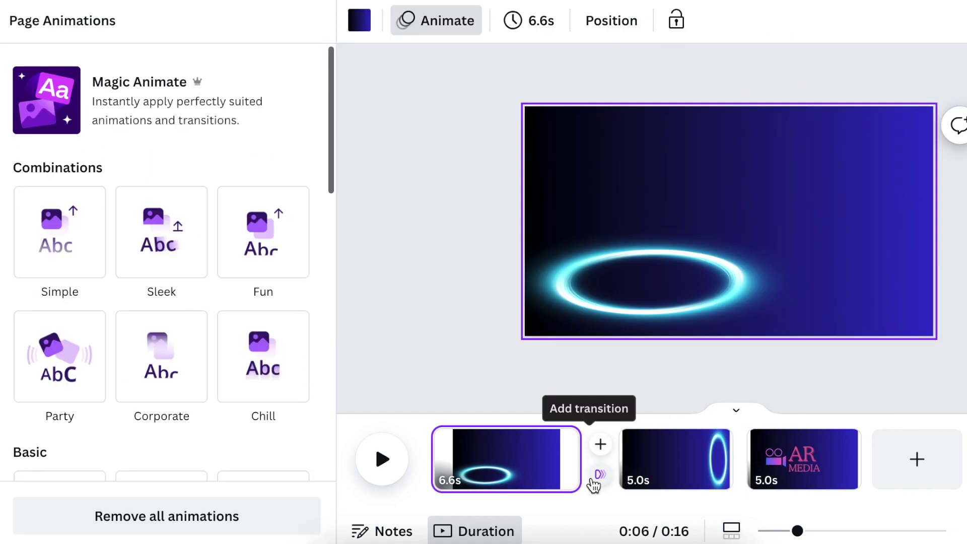
pyautogui.click(601, 476)
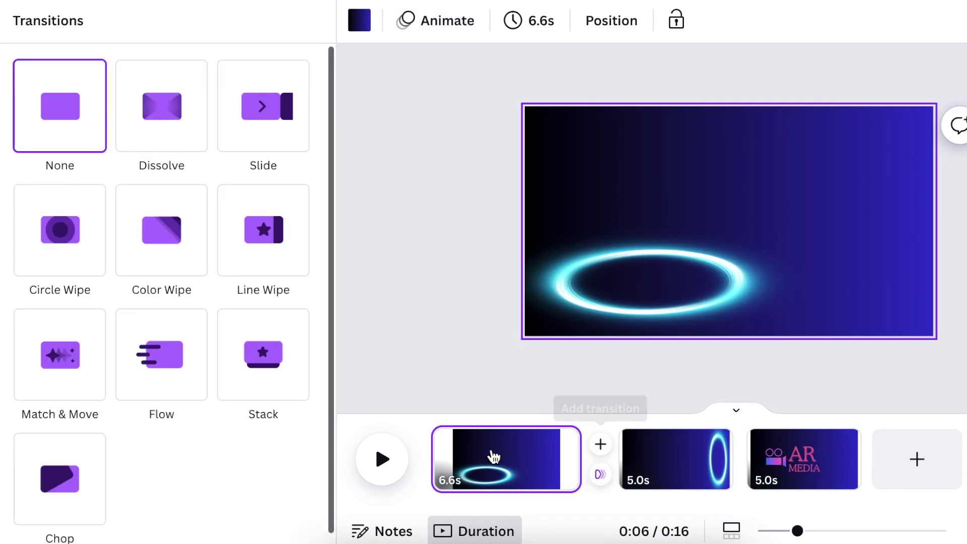
pyautogui.click(151, 121)
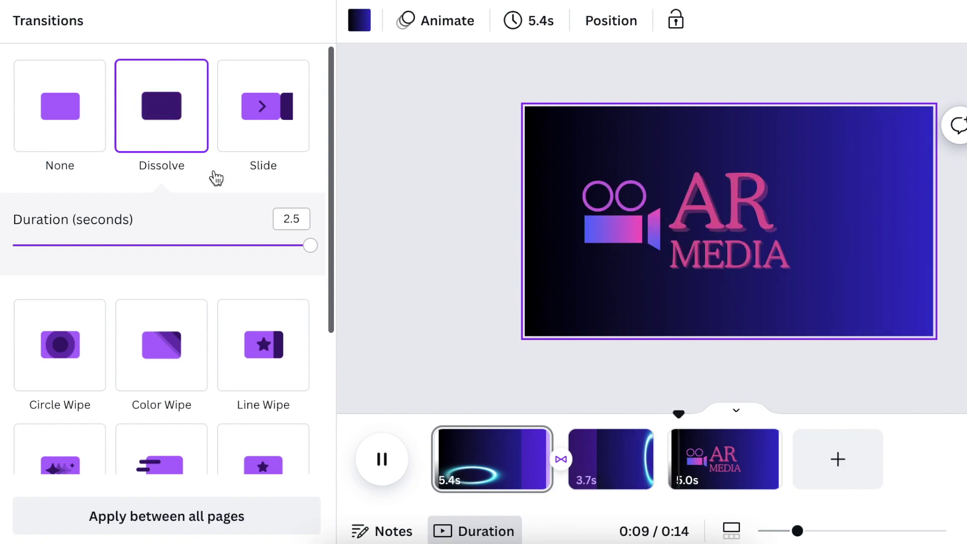
pyautogui.click(699, 419)
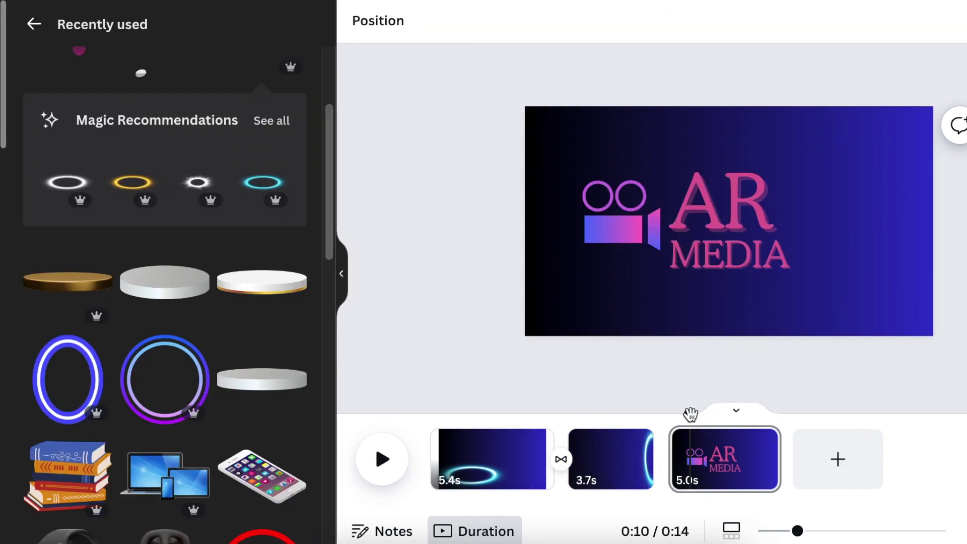
pyautogui.click(514, 416)
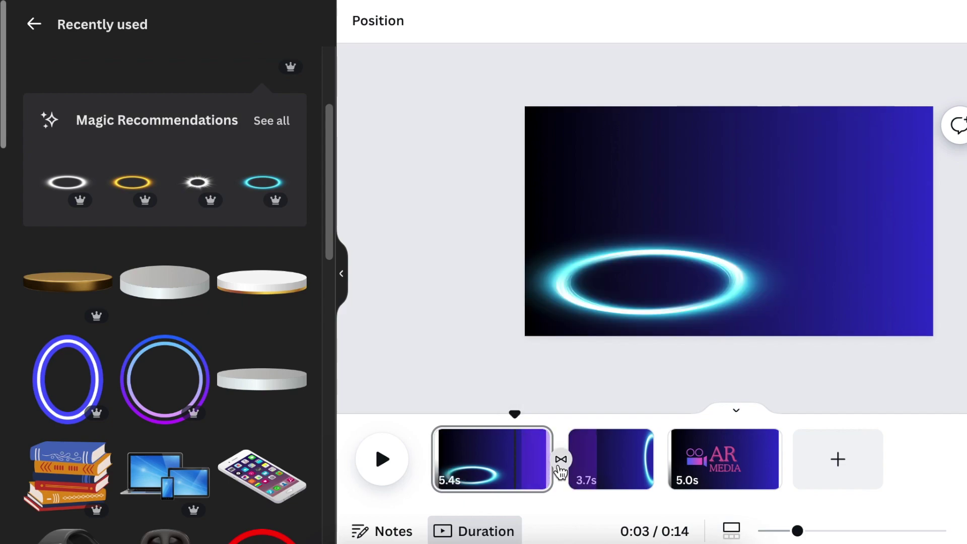
pyautogui.moveTo(310, 245); pyautogui.dragTo(210, 245)
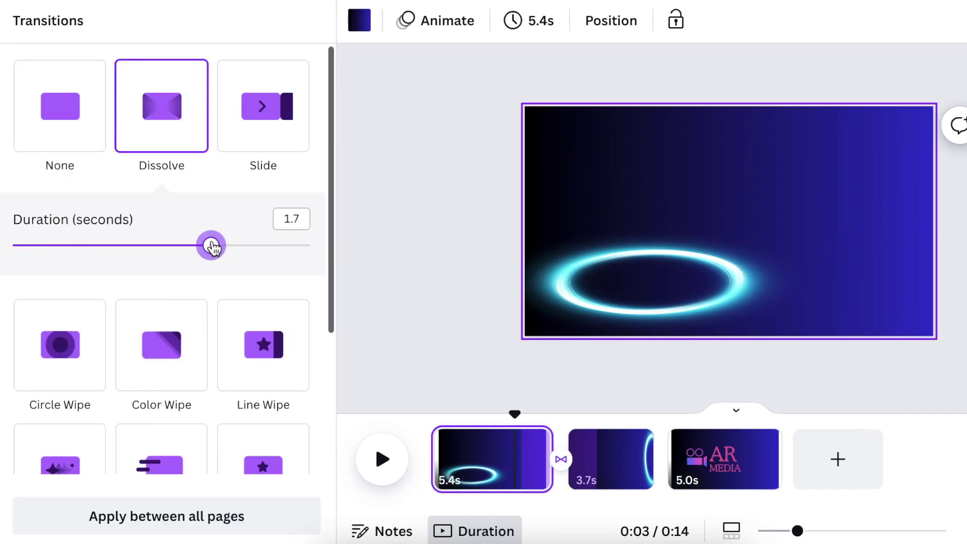
pyautogui.click(383, 460)
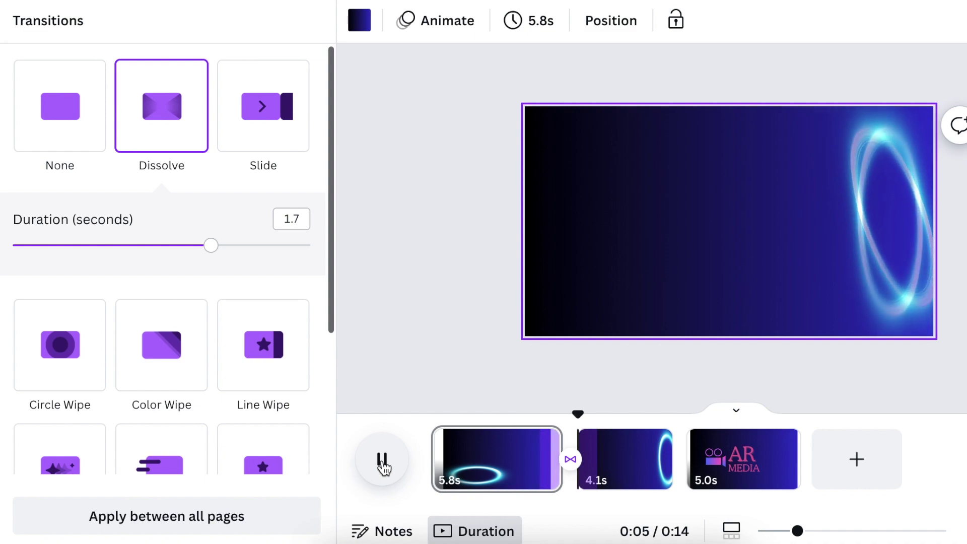
pyautogui.click(609, 415)
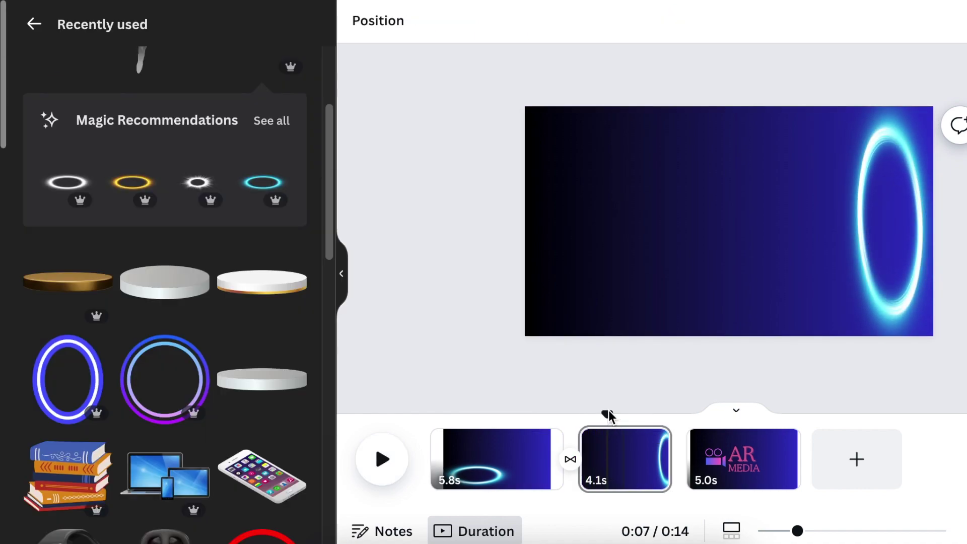
# Shorten the dissolve further, through 1 second and half a second, to about 0.2 seconds, and preview
pyautogui.click(570, 455)
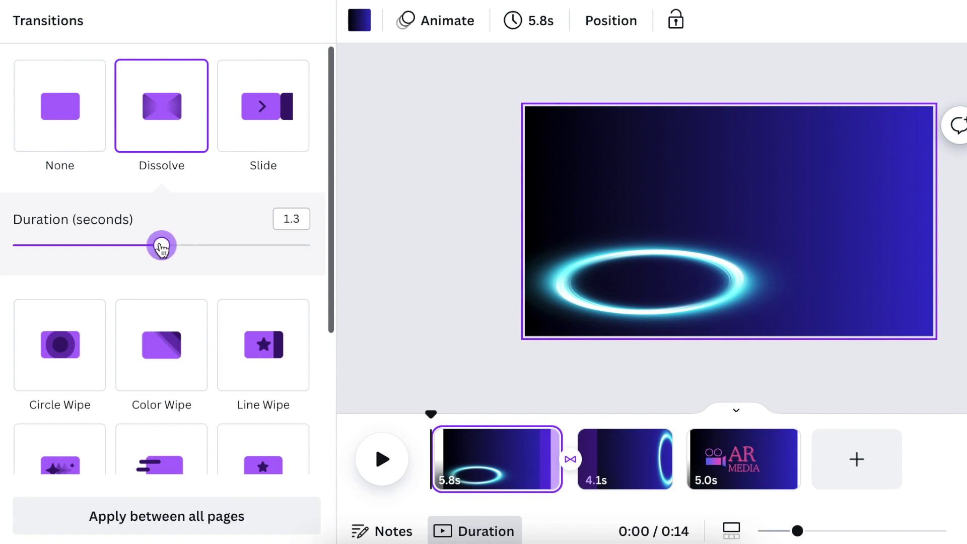
pyautogui.moveTo(137, 246); pyautogui.dragTo(126, 245)
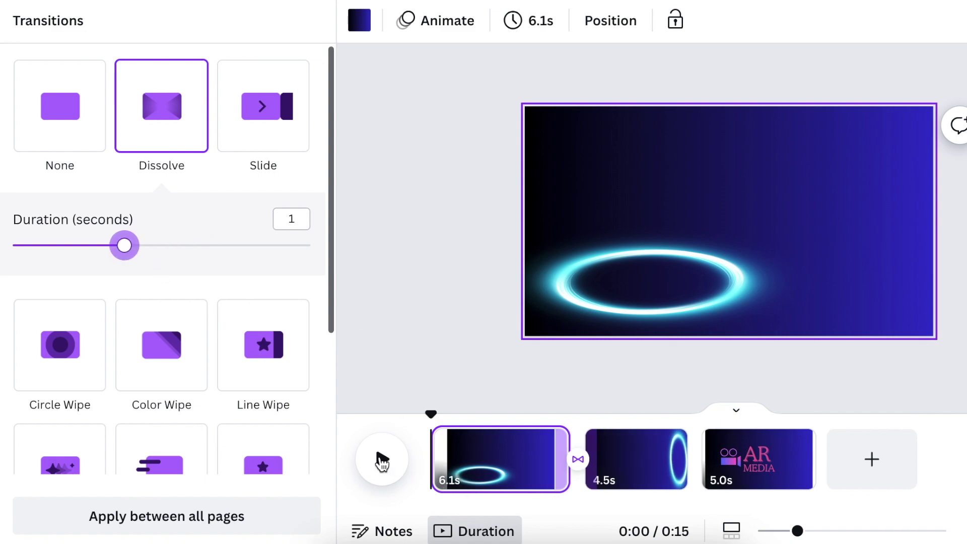
pyautogui.click(381, 459)
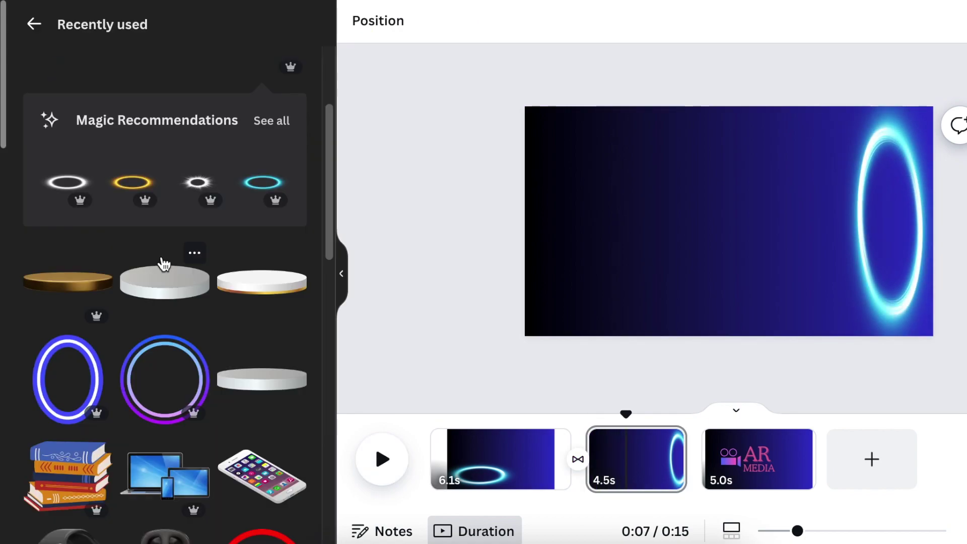
pyautogui.moveTo(124, 245); pyautogui.dragTo(24, 245)
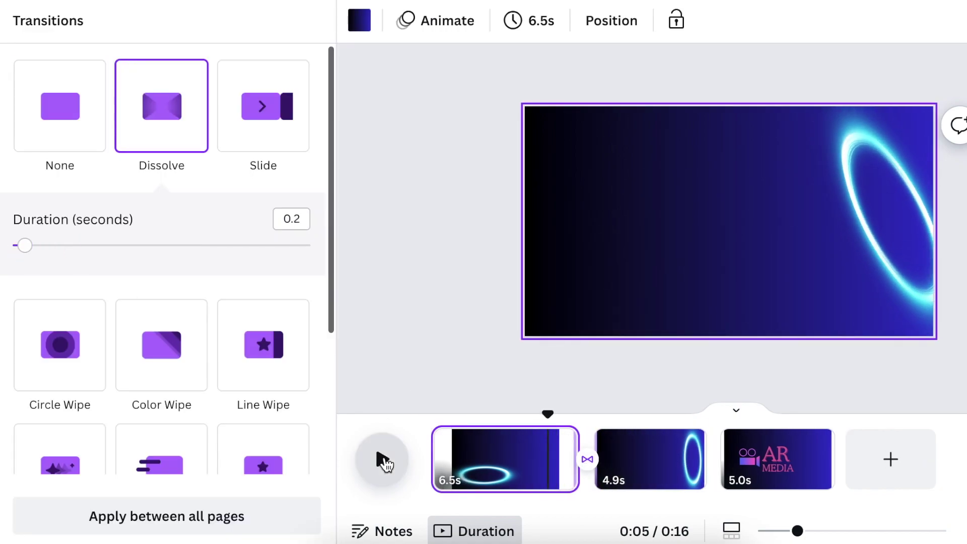
pyautogui.click(594, 416)
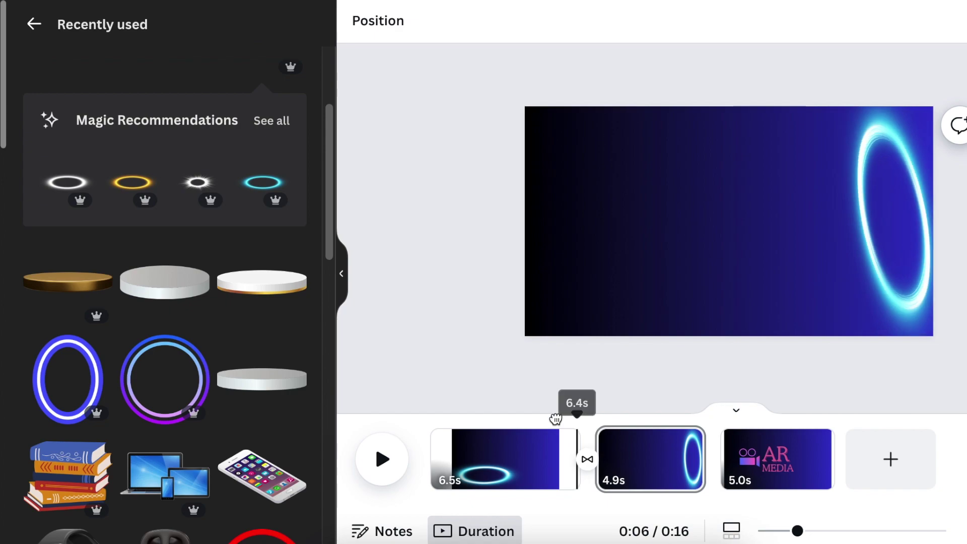
pyautogui.click(585, 459)
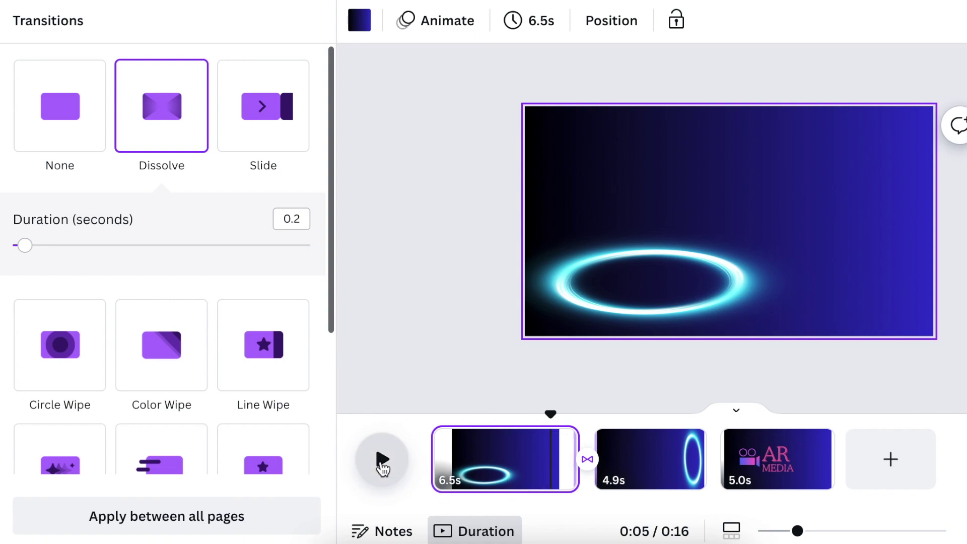
pyautogui.click(382, 464)
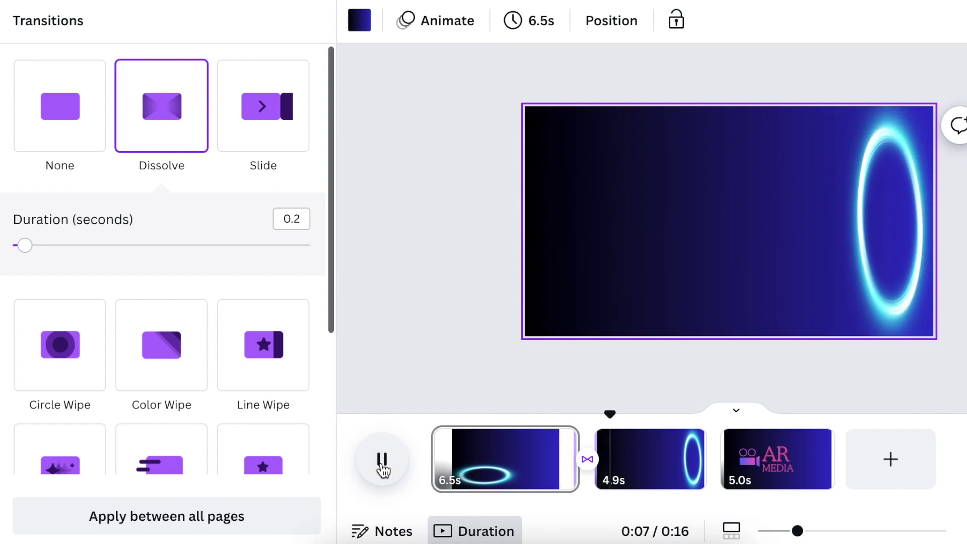
pyautogui.click(381, 467)
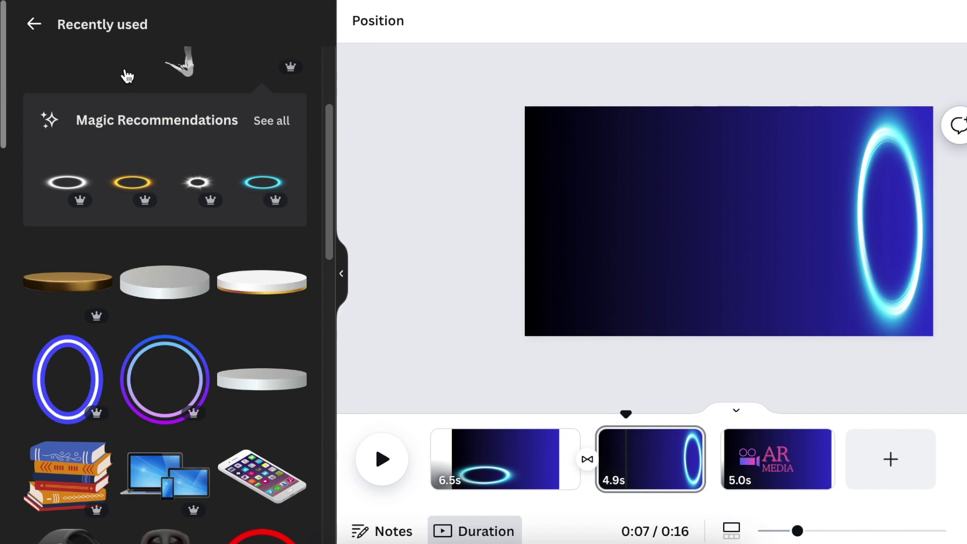
# Add the Blob Liquid Effect element to page 2 and rotate it about 90°
pyautogui.scroll(3, 101, 88)
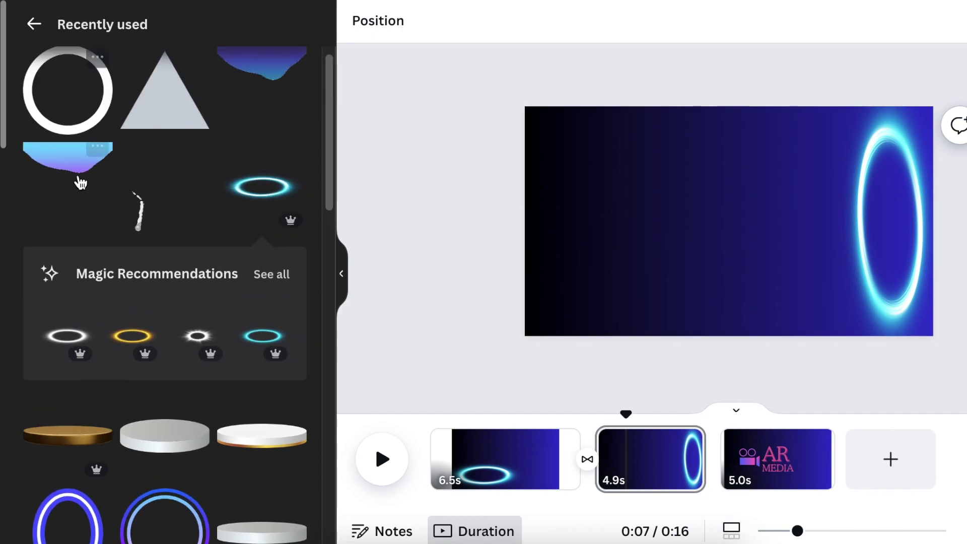
pyautogui.click(97, 159)
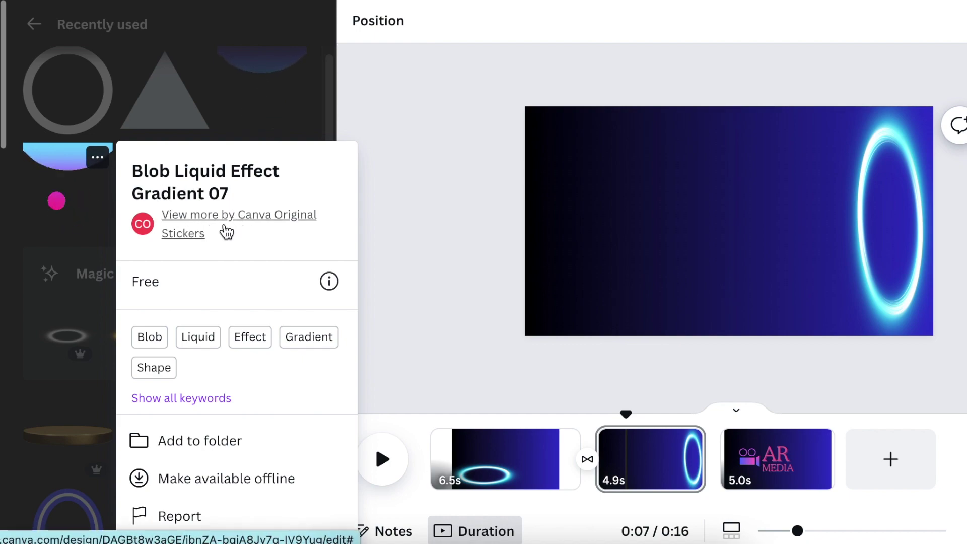
pyautogui.click(66, 203)
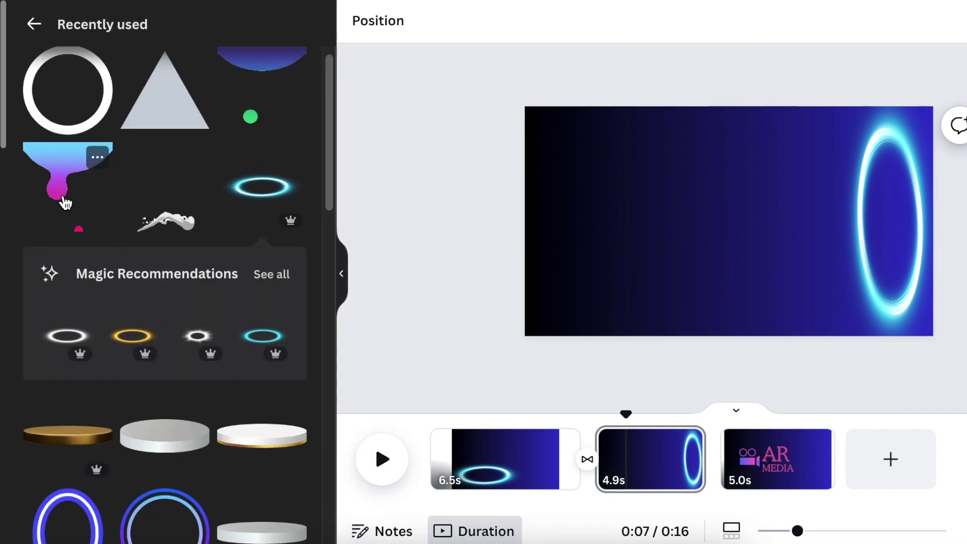
pyautogui.click(65, 203)
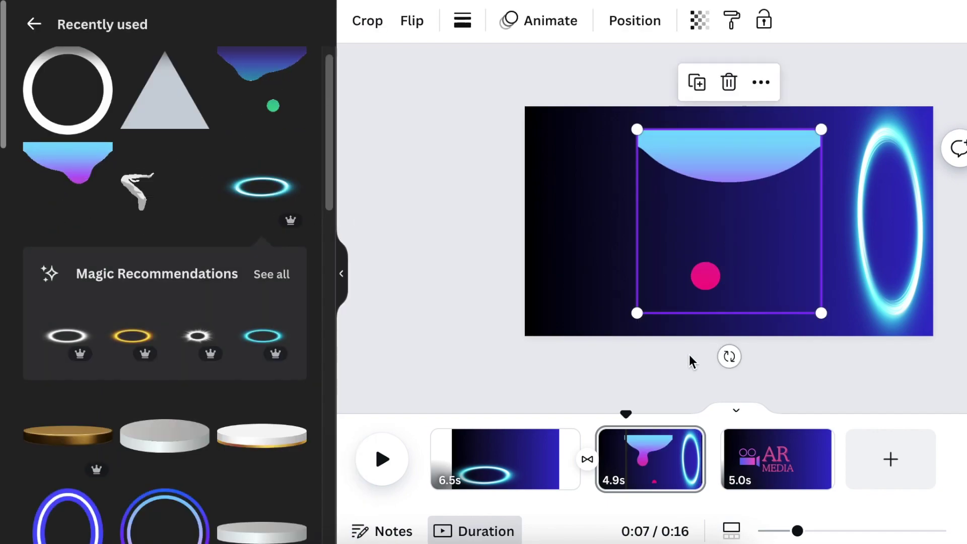
pyautogui.moveTo(728, 357); pyautogui.dragTo(464, 218)
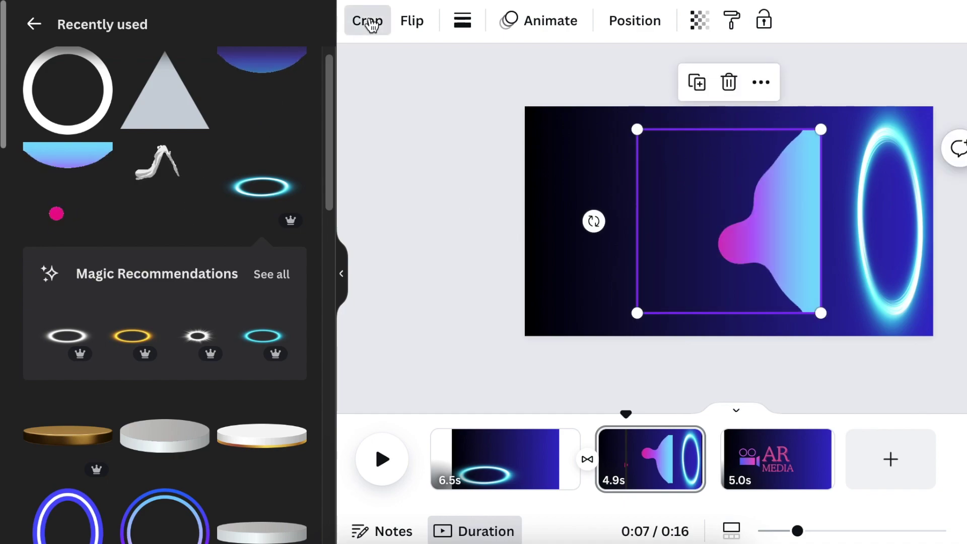
# Crop off the blob's right side, shrink it, and place it over the upright ring
pyautogui.click(369, 20)
pyautogui.moveTo(818, 310)
pyautogui.mouseDown()
pyautogui.moveTo(750, 313)
pyautogui.moveTo(755, 325)
pyautogui.mouseUp()
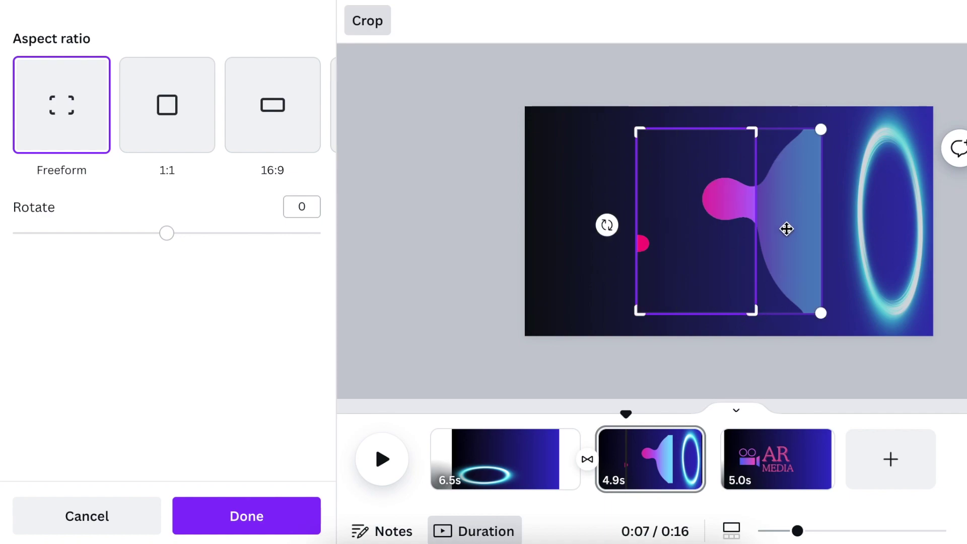
pyautogui.click(260, 518)
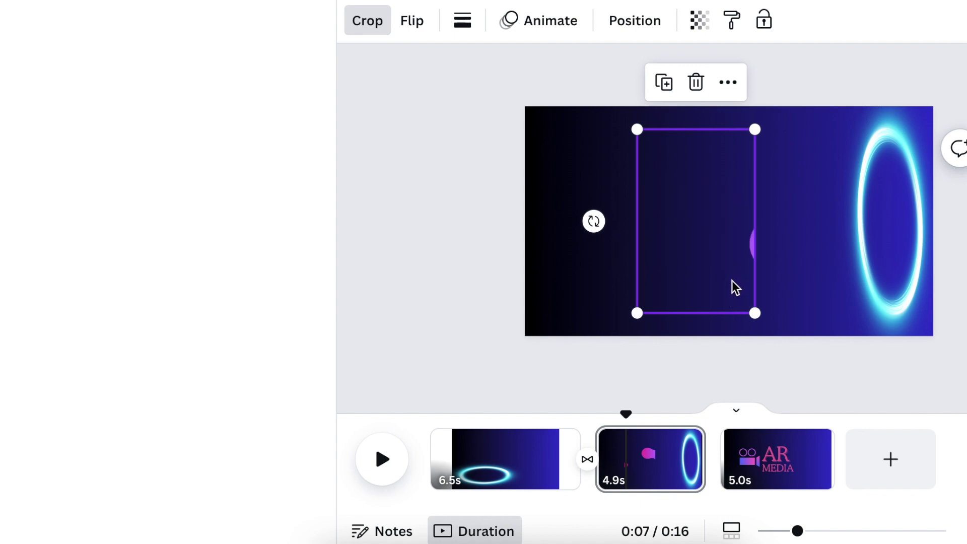
pyautogui.moveTo(755, 130); pyautogui.dragTo(757, 142)
pyautogui.moveTo(731, 270); pyautogui.dragTo(872, 263)
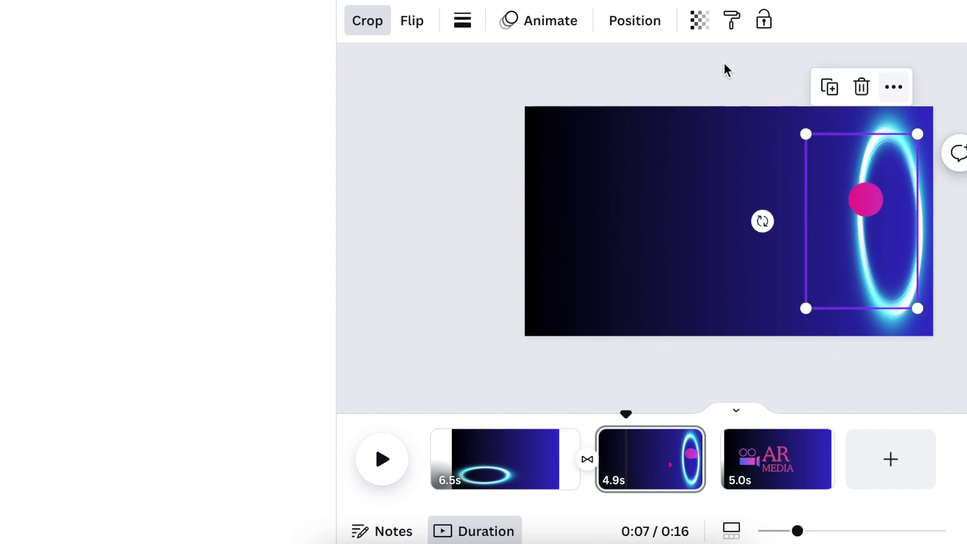
pyautogui.click(897, 89)
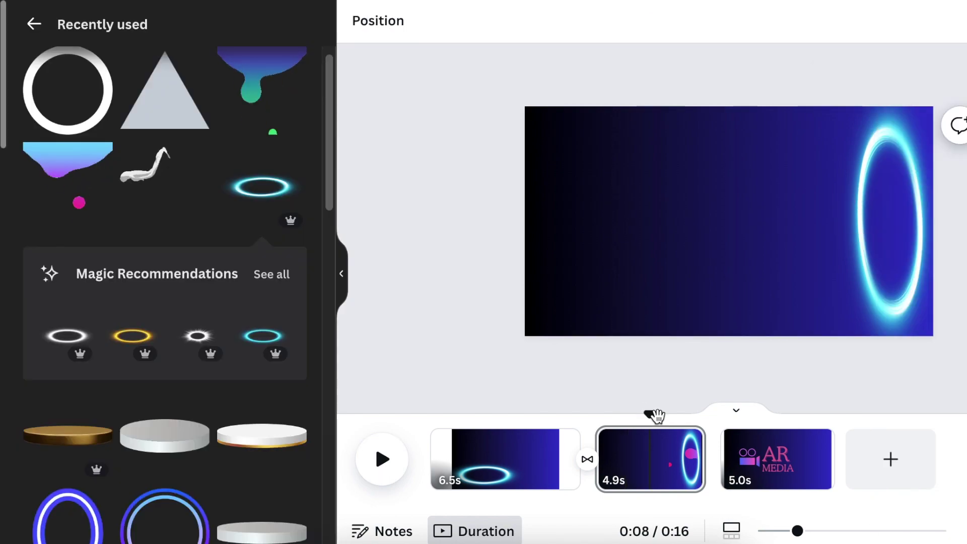
# Trim the second page to 1.6 seconds
pyautogui.moveTo(619, 417); pyautogui.dragTo(581, 414)
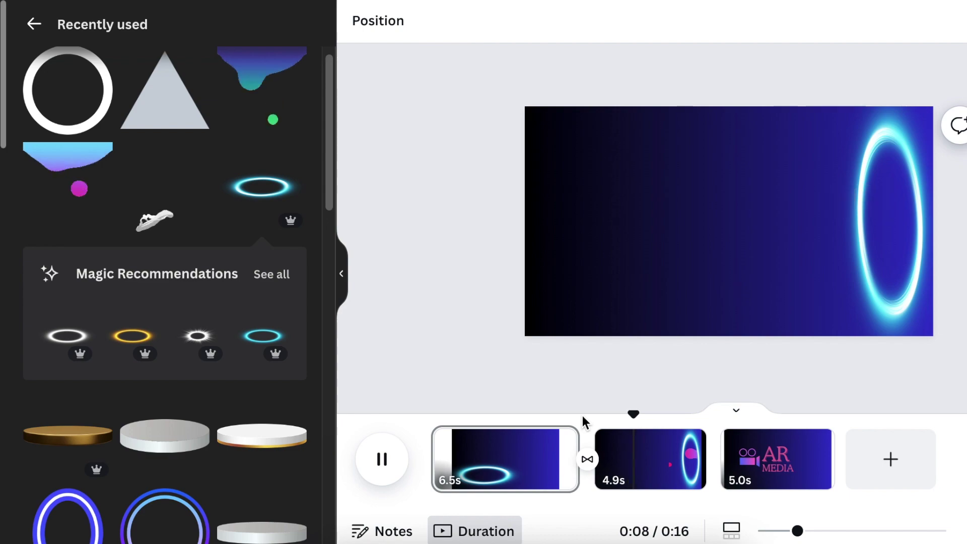
pyautogui.click(654, 459)
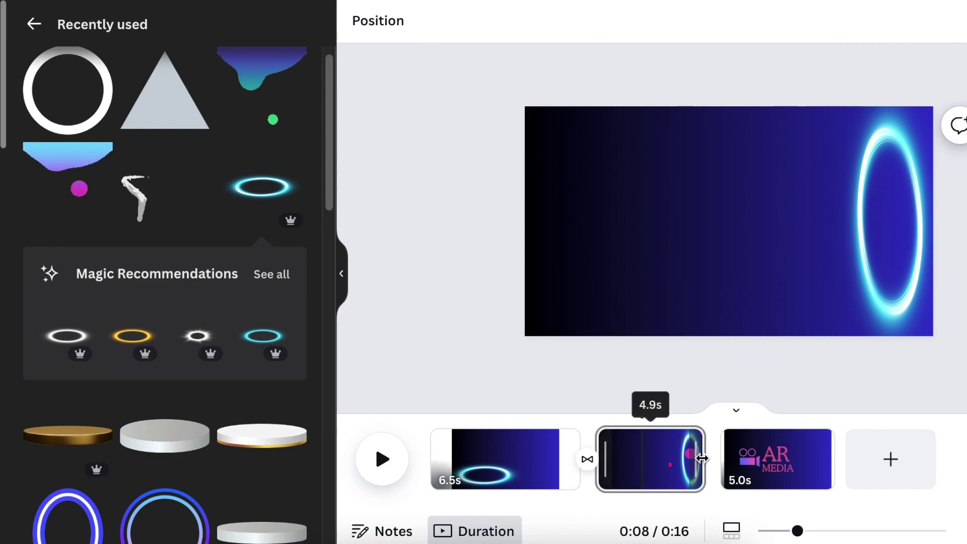
pyautogui.moveTo(681, 455); pyautogui.dragTo(631, 468)
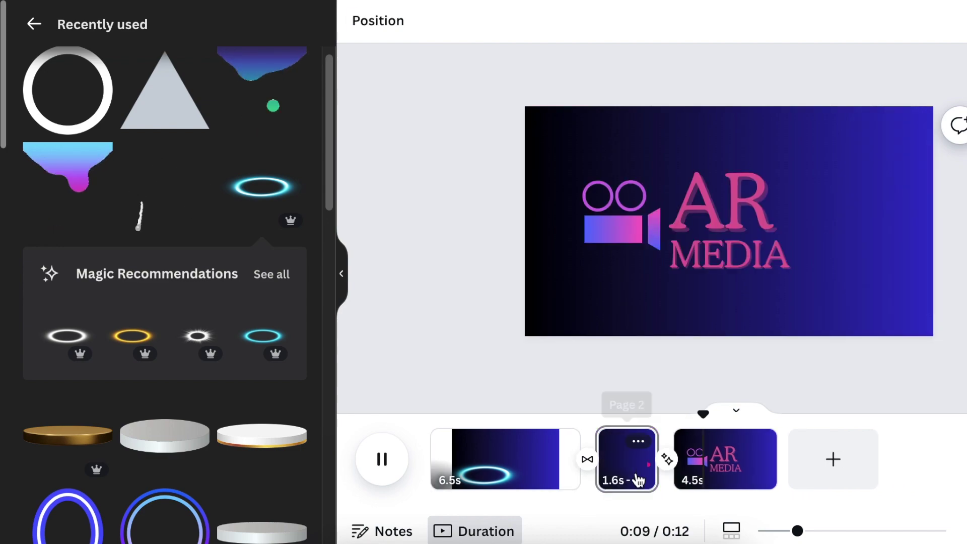
pyautogui.click(630, 467)
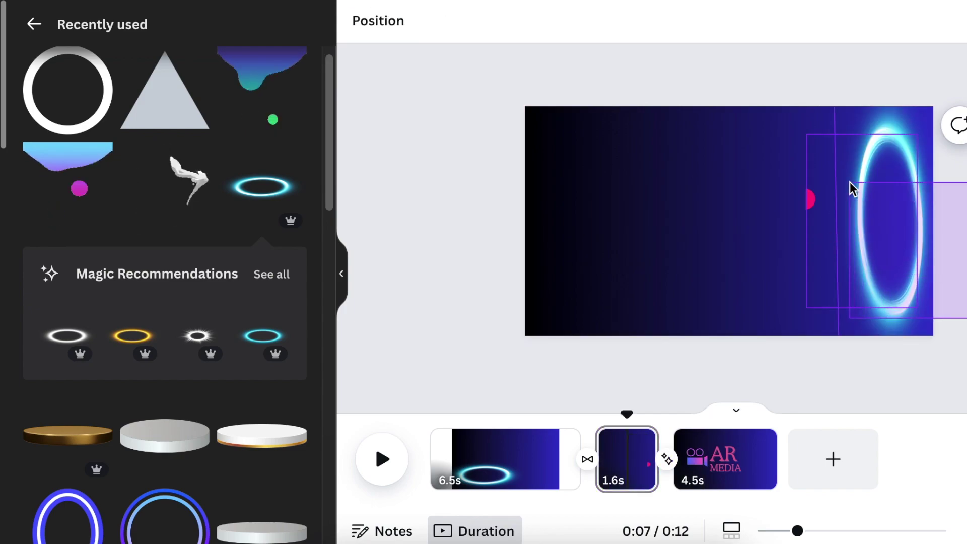
# Select the ring on page 2, then open the AR MEDIA logo scene
pyautogui.click(816, 327)
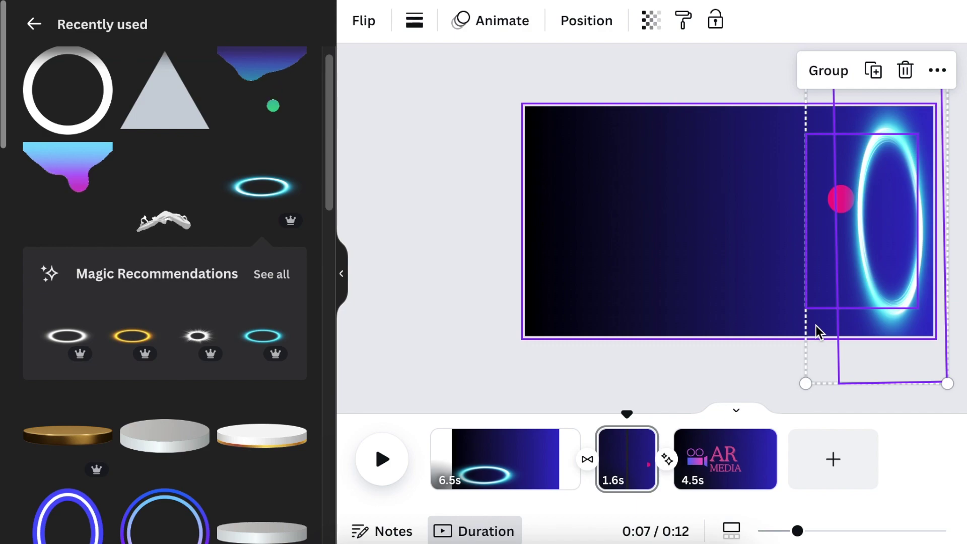
pyautogui.click(755, 475)
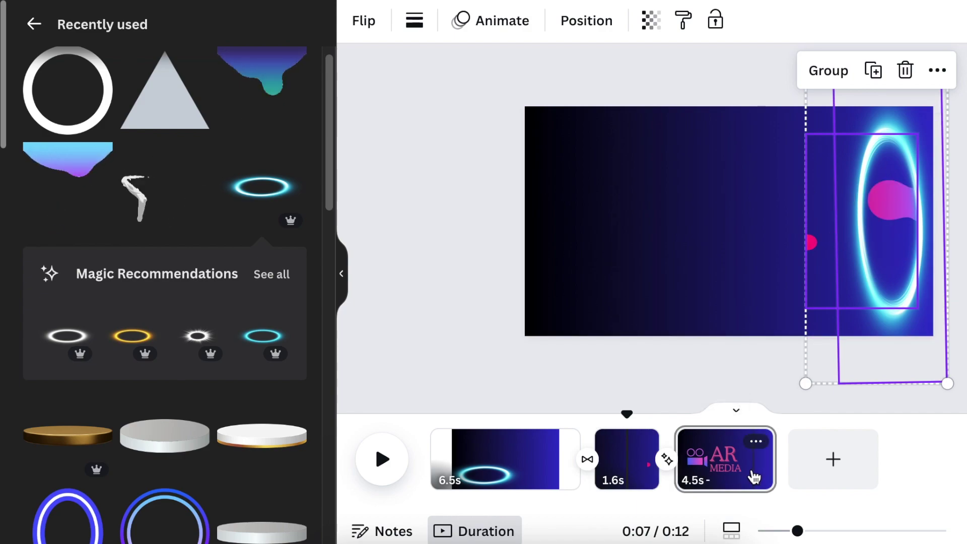
pyautogui.click(752, 477)
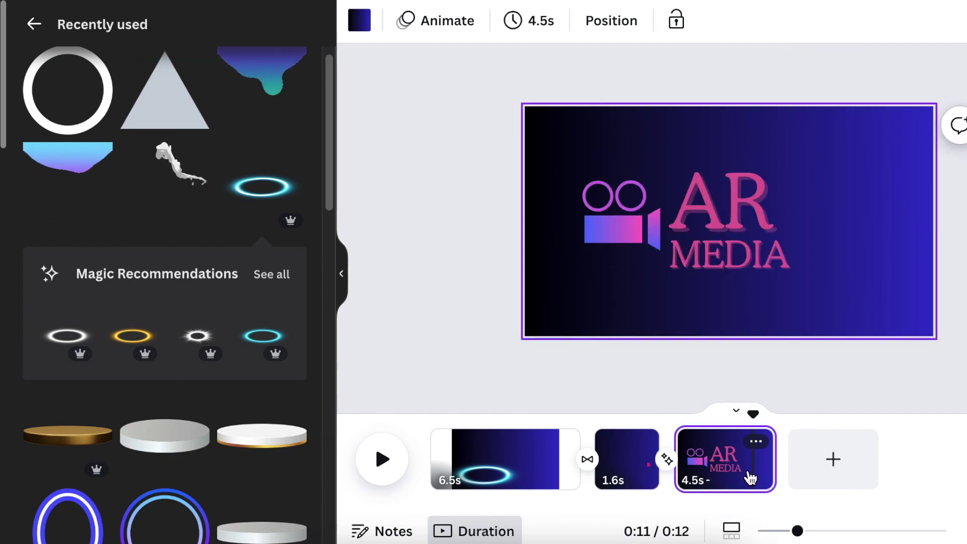
# Paste the glowing ring into the logo scene and shift the AR MEDIA logo right
pyautogui.hotkey('ctrl', 'v')
pyautogui.moveTo(713, 253); pyautogui.dragTo(744, 252)
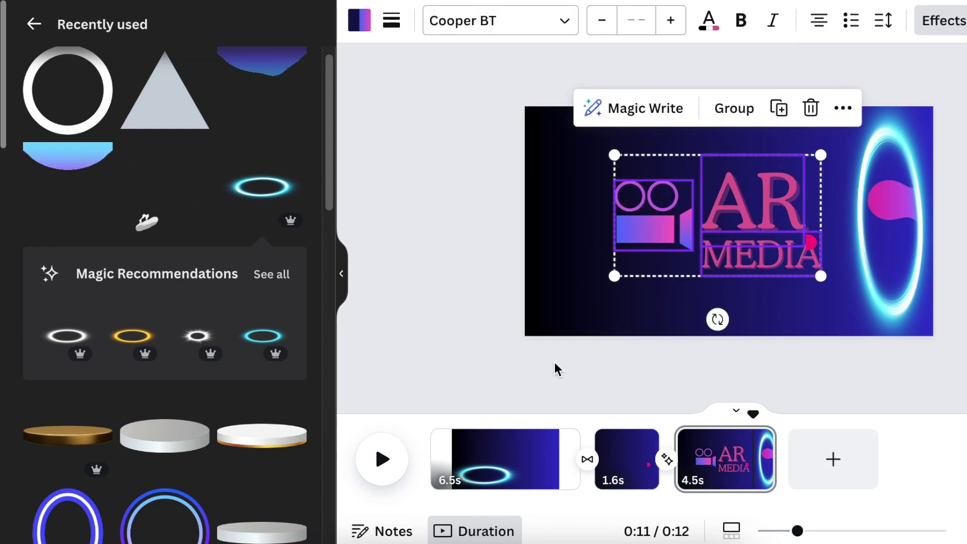
pyautogui.click(721, 473)
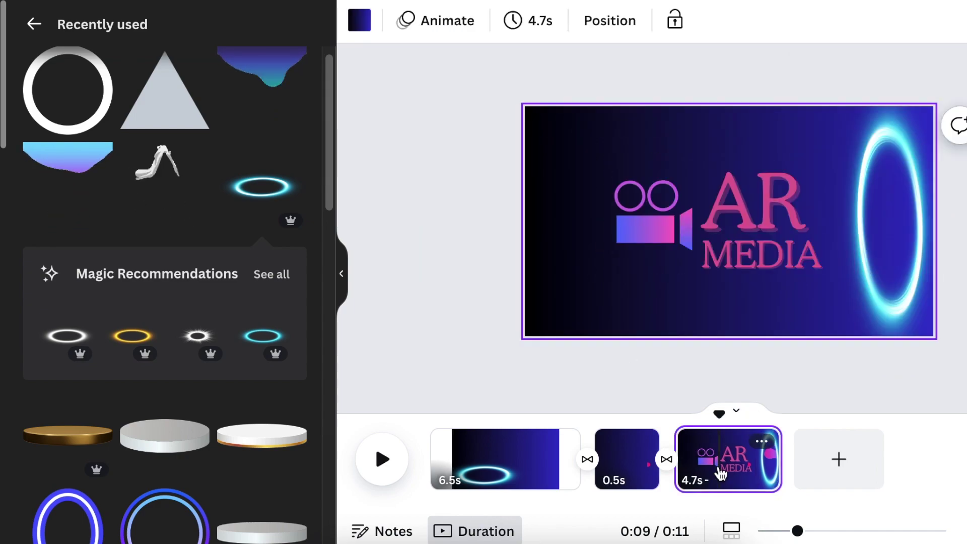
# Ungroup the camera icon and delete its two reel circles
pyautogui.click(656, 203)
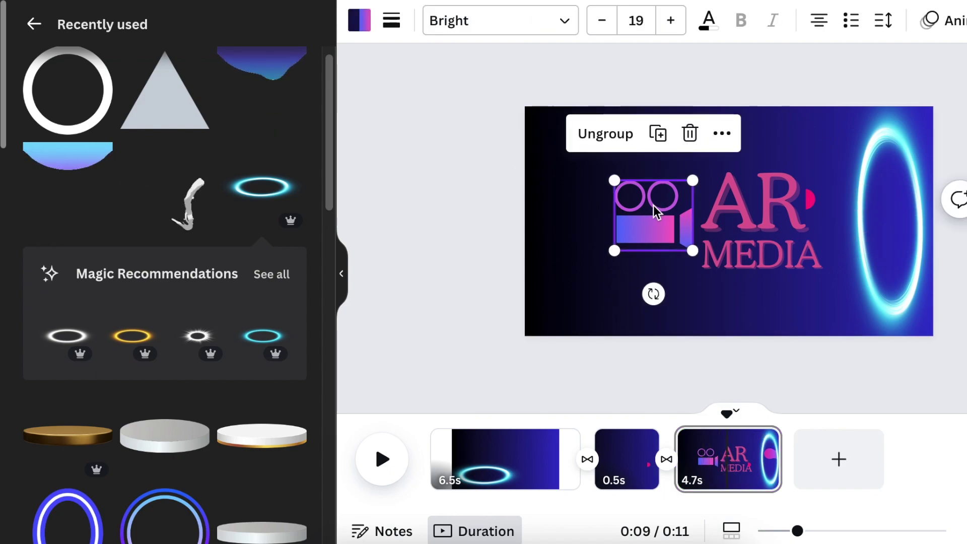
pyautogui.click(622, 134)
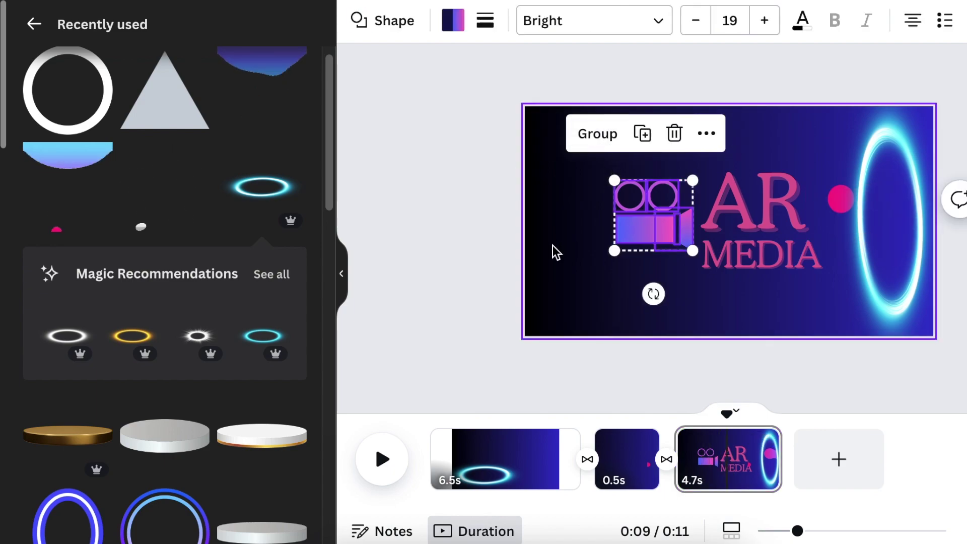
pyautogui.click(553, 280)
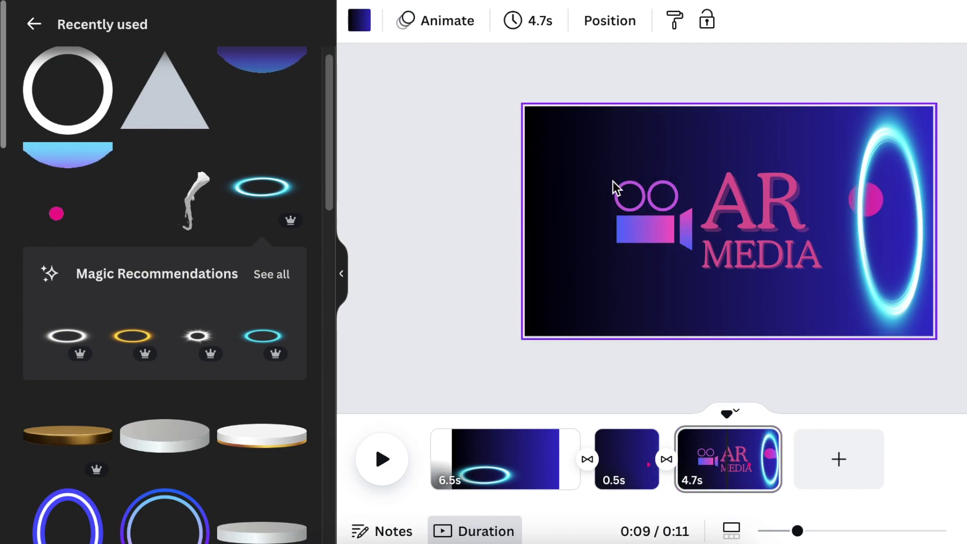
pyautogui.click(669, 197)
pyautogui.press('Delete')
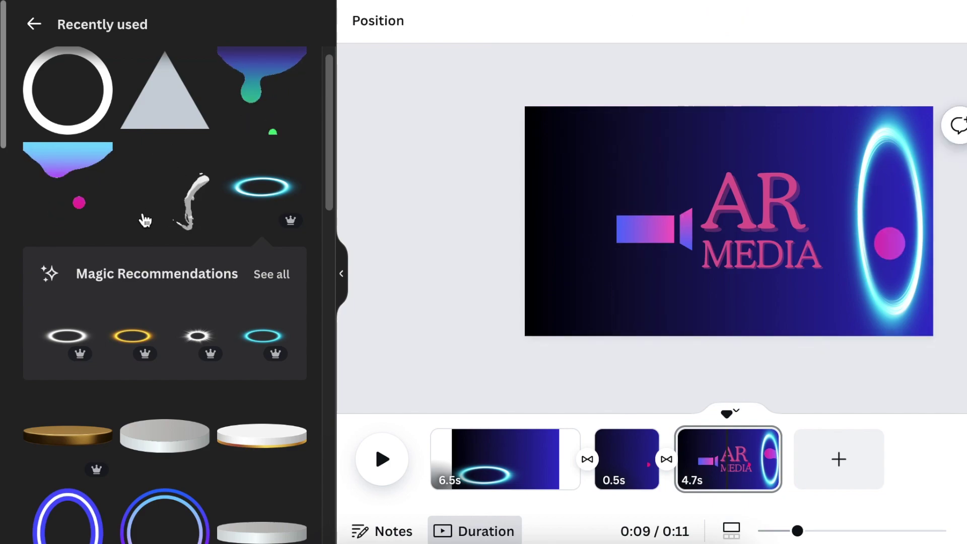
pyautogui.scroll(-2, 156, 228)
pyautogui.scroll(3, 169, 295)
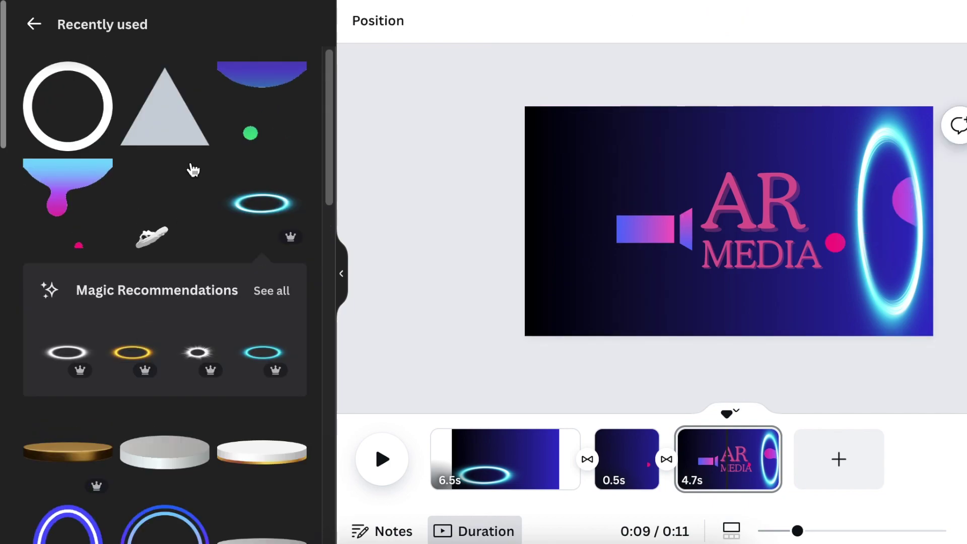
# Add a dotted circle graphic from a 'Ci' search, resize and duplicate it, then preview
pyautogui.click(34, 23)
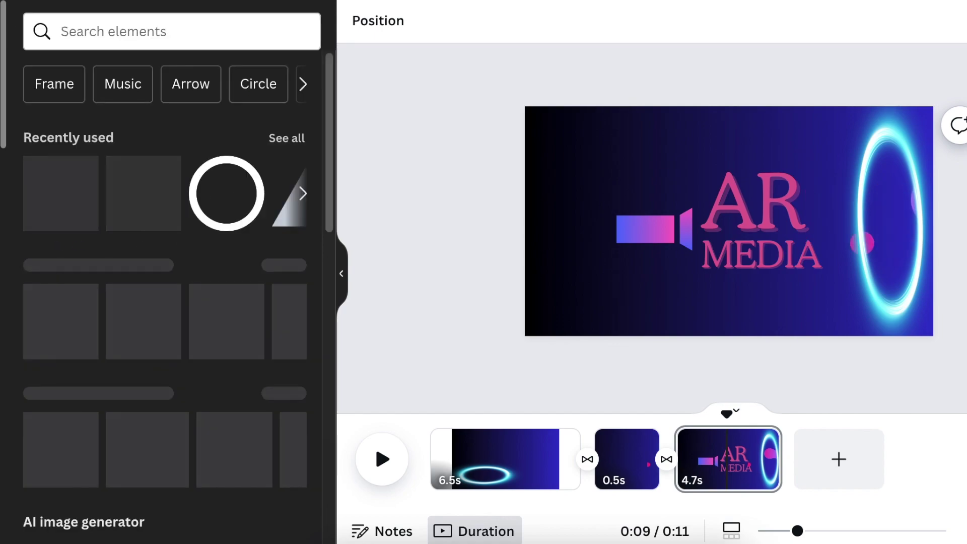
pyautogui.click(98, 28)
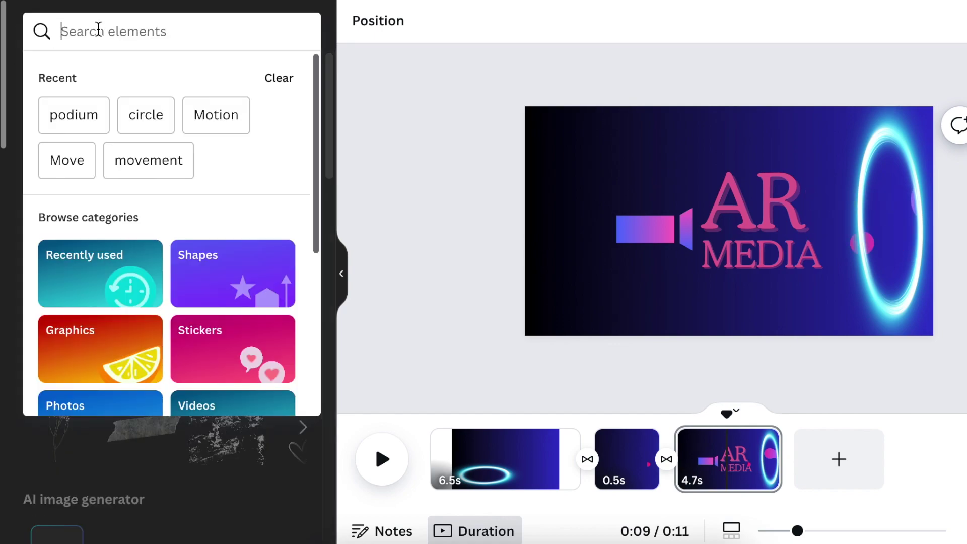
pyautogui.write('Ci')
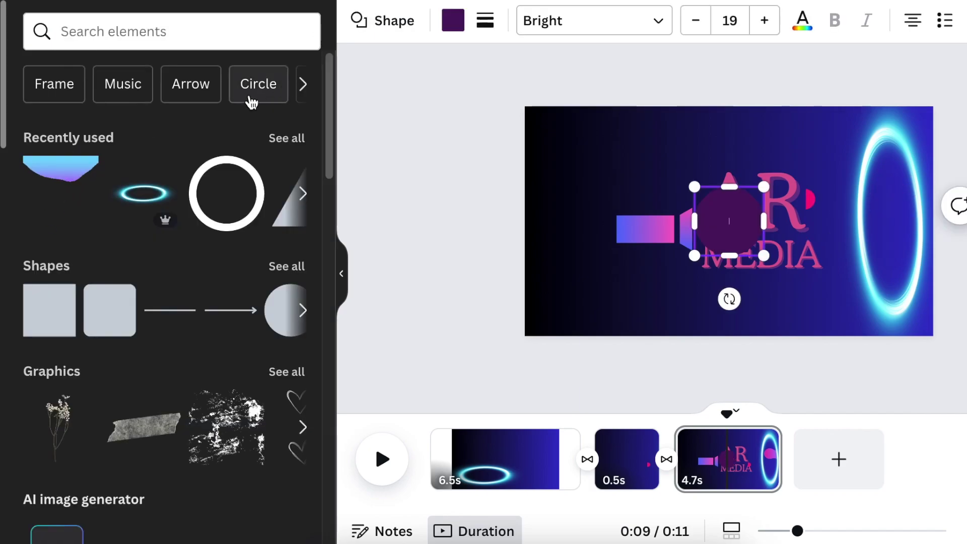
pyautogui.click(248, 97)
pyautogui.scroll(-5, 276, 222)
pyautogui.click(165, 306)
pyautogui.moveTo(822, 313); pyautogui.dragTo(647, 206)
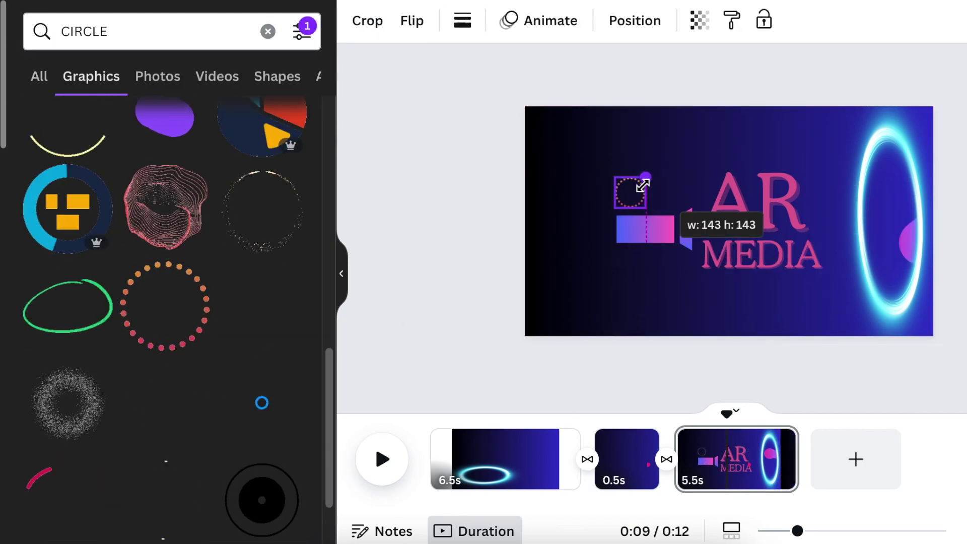
pyautogui.hotkey('ctrl', 'd')
pyautogui.click(381, 459)
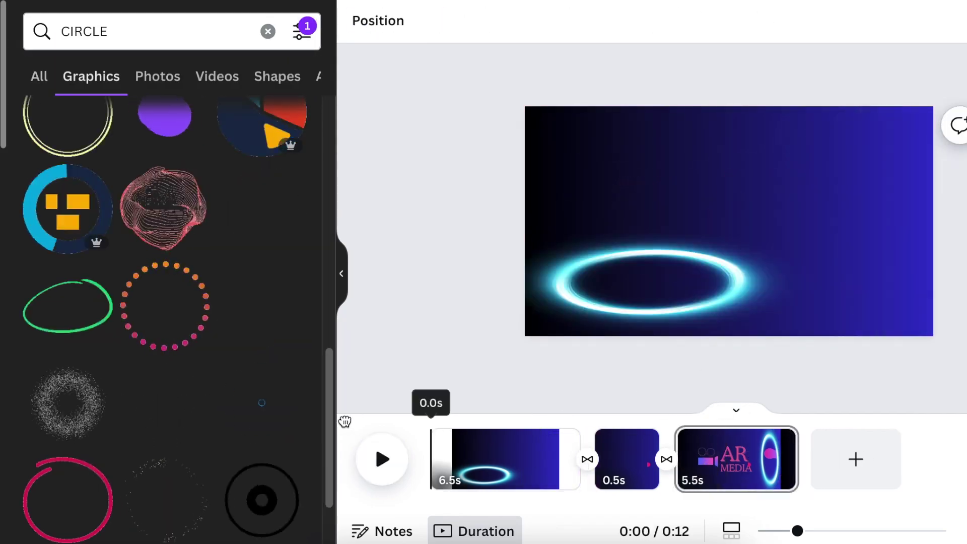
pyautogui.moveTo(431, 413); pyautogui.dragTo(717, 411)
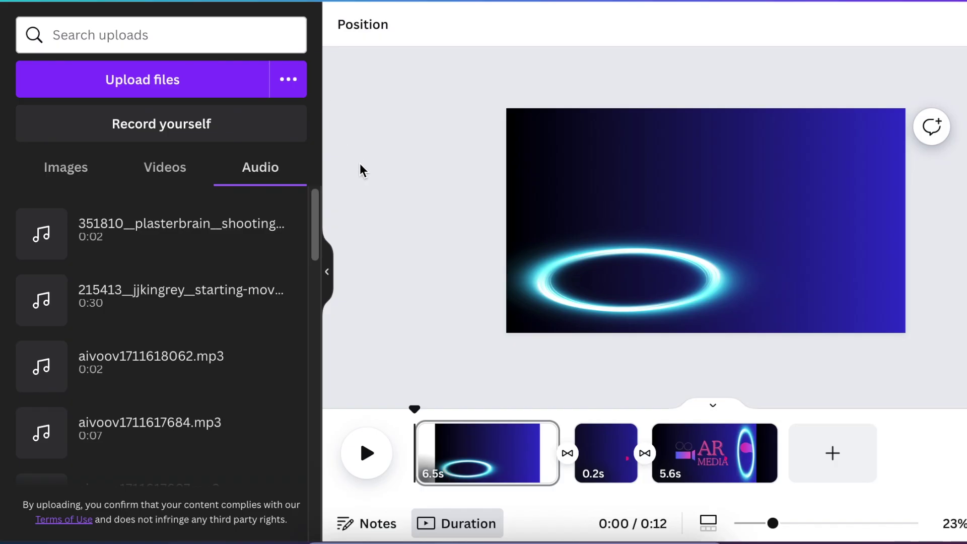
pyautogui.moveTo(151, 300)
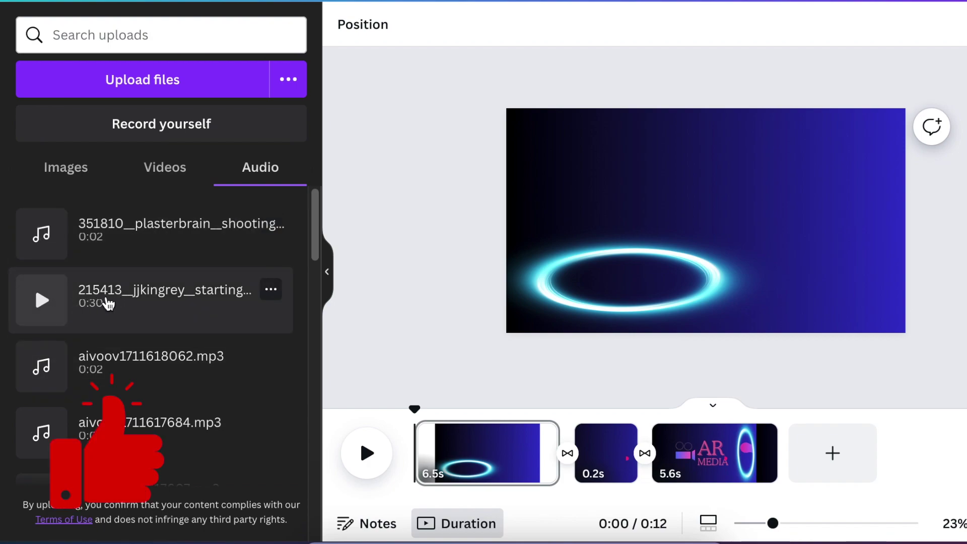
# Add the Starting movie sound at 0:00 with its start trimmed, then bring in the shooting sound
pyautogui.click(117, 303)
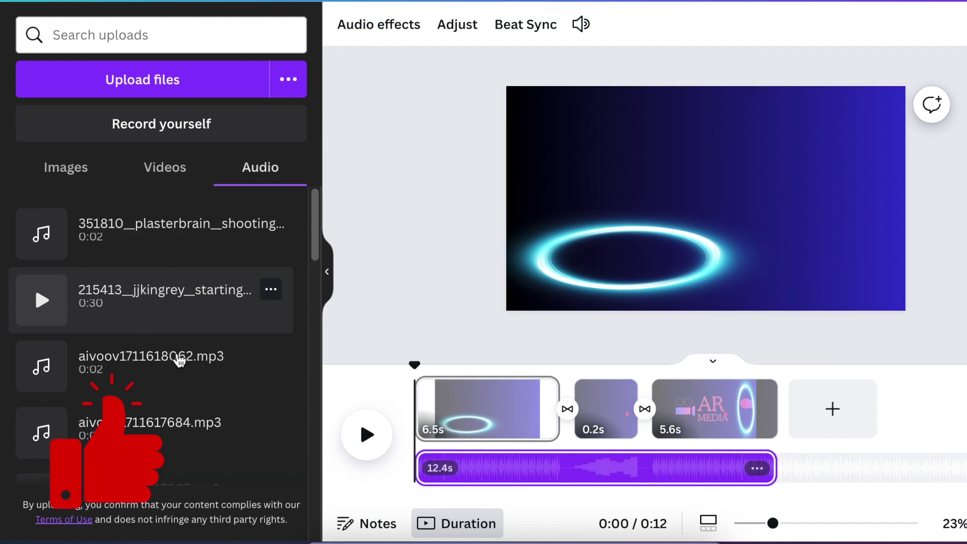
pyautogui.moveTo(419, 469)
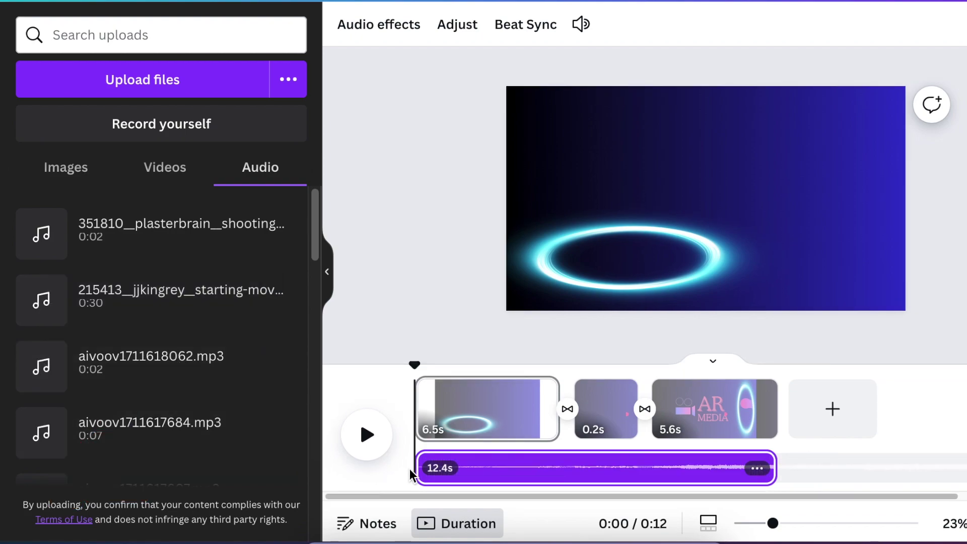
pyautogui.moveTo(439, 469); pyautogui.dragTo(525, 469)
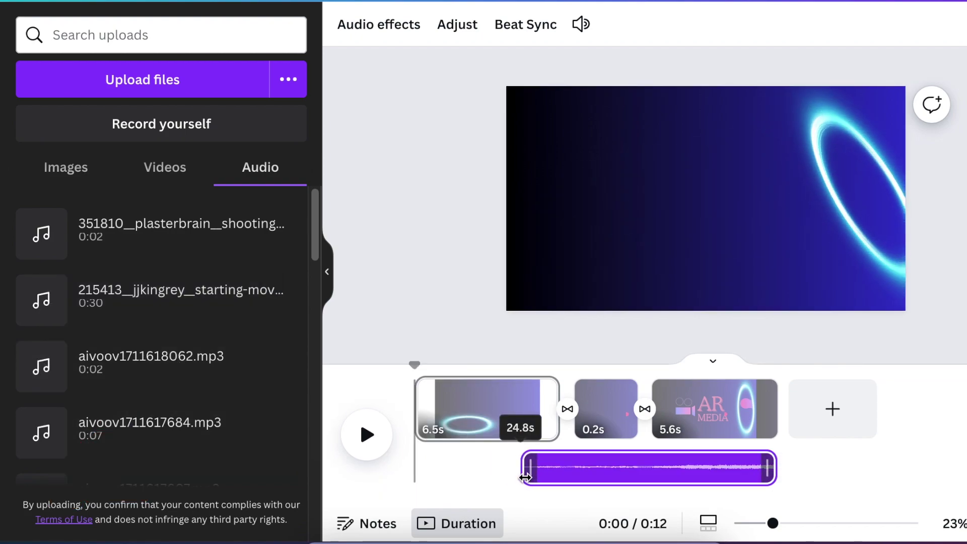
pyautogui.moveTo(639, 473); pyautogui.dragTo(513, 473)
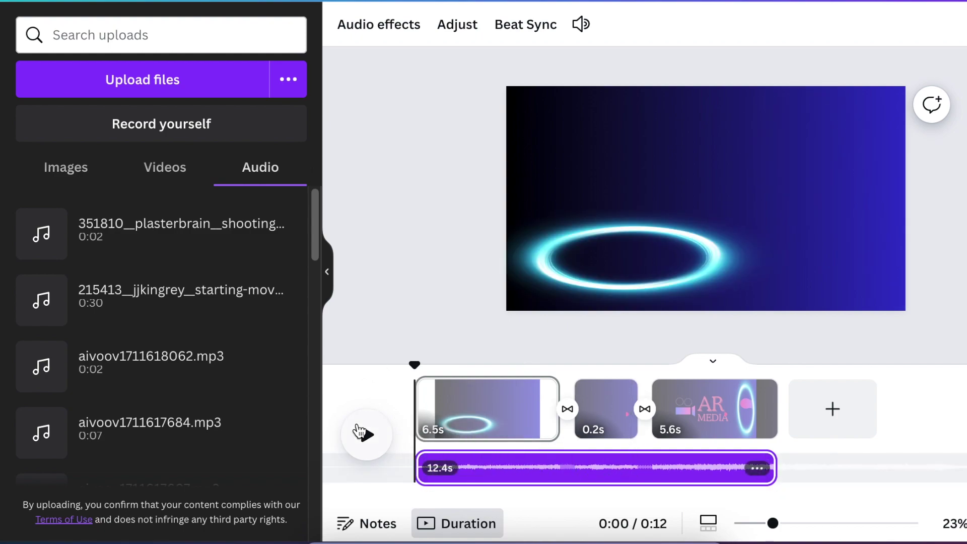
pyautogui.click(365, 434)
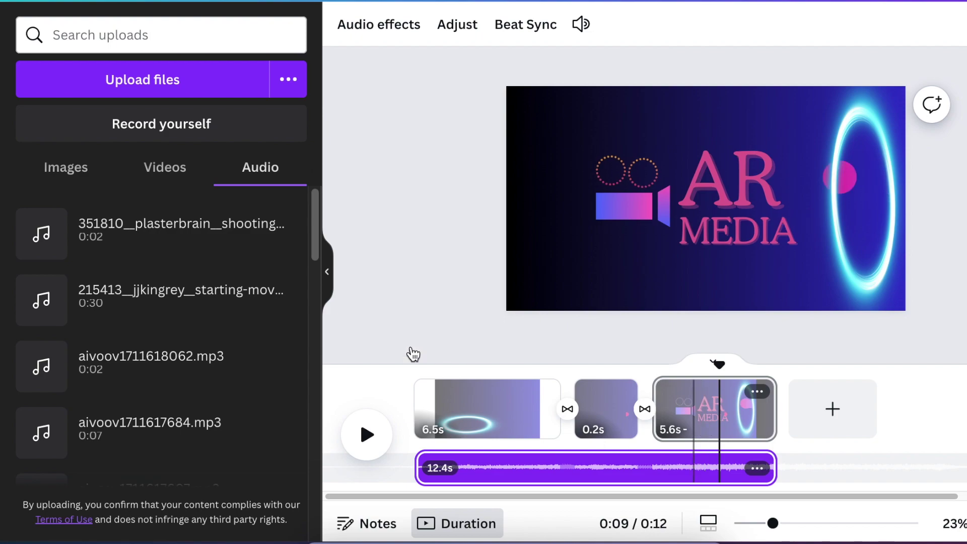
pyautogui.moveTo(151, 231)
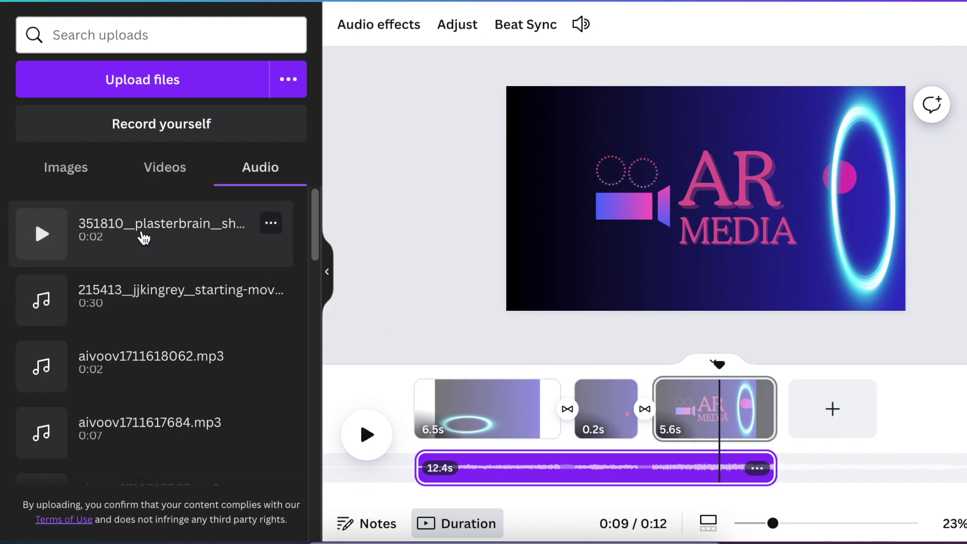
pyautogui.moveTo(137, 244)
pyautogui.mouseDown()
pyautogui.moveTo(667, 478)
pyautogui.moveTo(674, 466)
pyautogui.mouseUp()
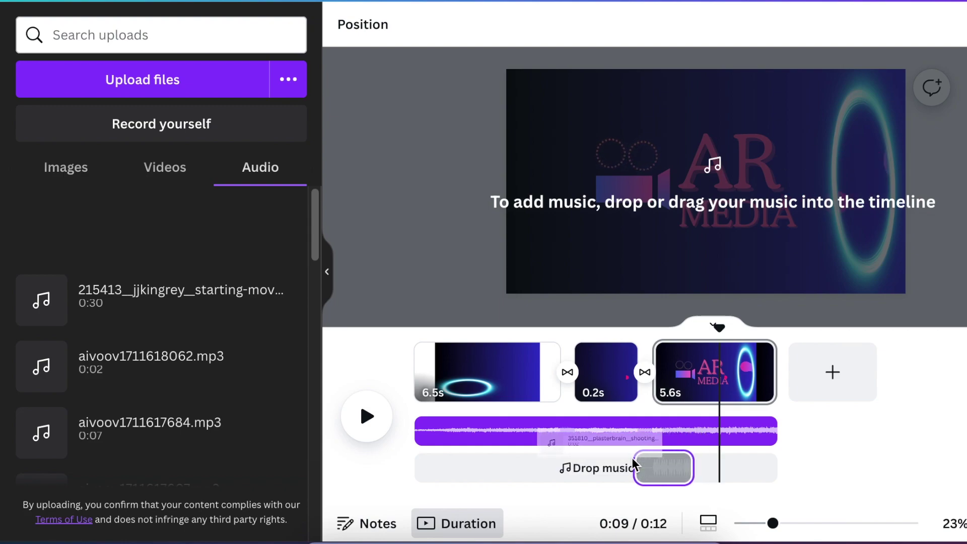
# Move the shooting sound clip to around 0:10 and set the playhead there
pyautogui.moveTo(637, 463); pyautogui.dragTo(712, 470)
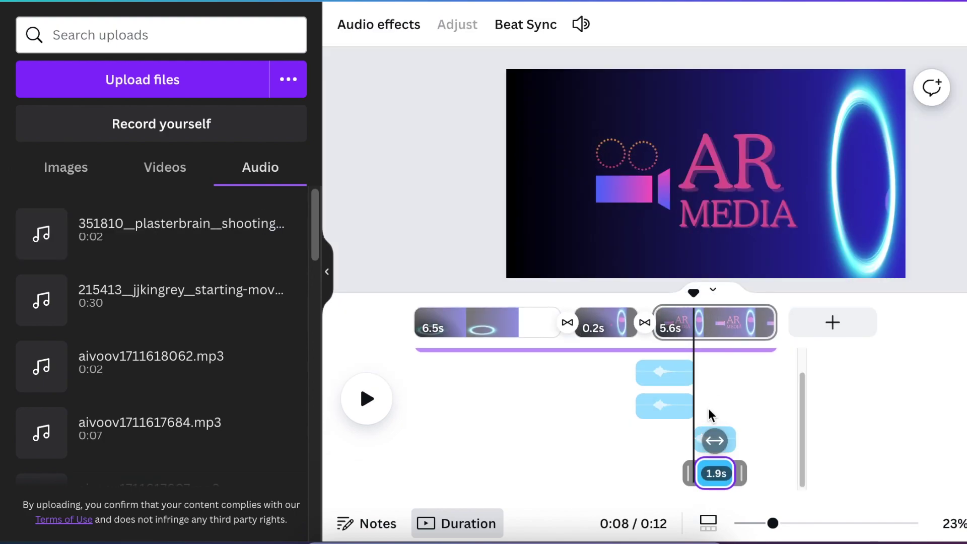
pyautogui.click(739, 370)
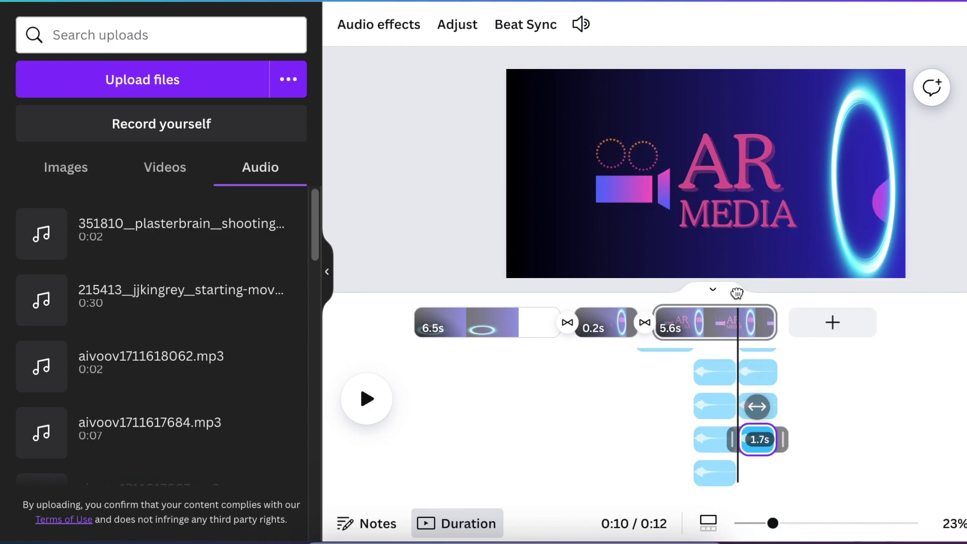